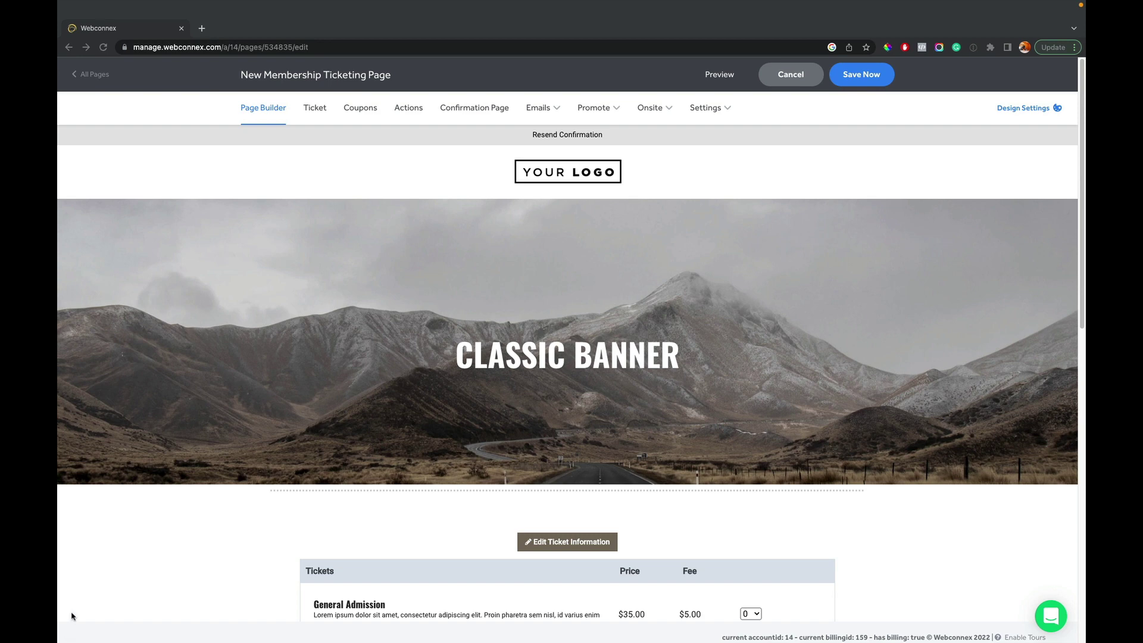
Insert a Member Manager membership field below the Coupon Code row, leaving Required set to Yes
scroll(112, 572, down, 2)
scroll(113, 569, down, 4)
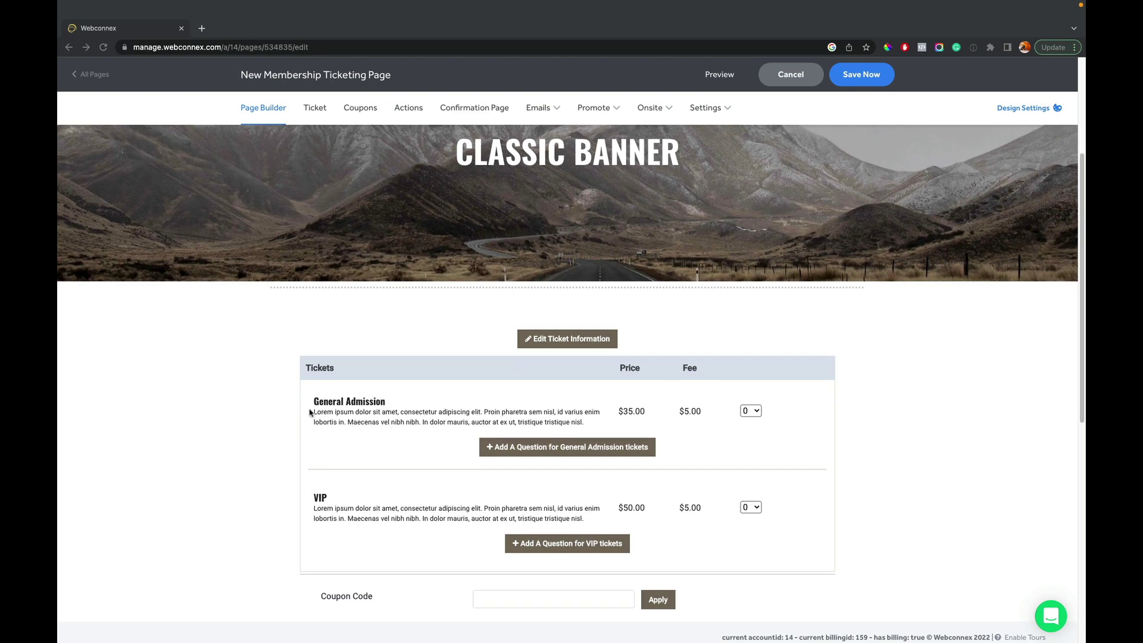
scroll(352, 480, down, 1)
scroll(352, 481, down, 2)
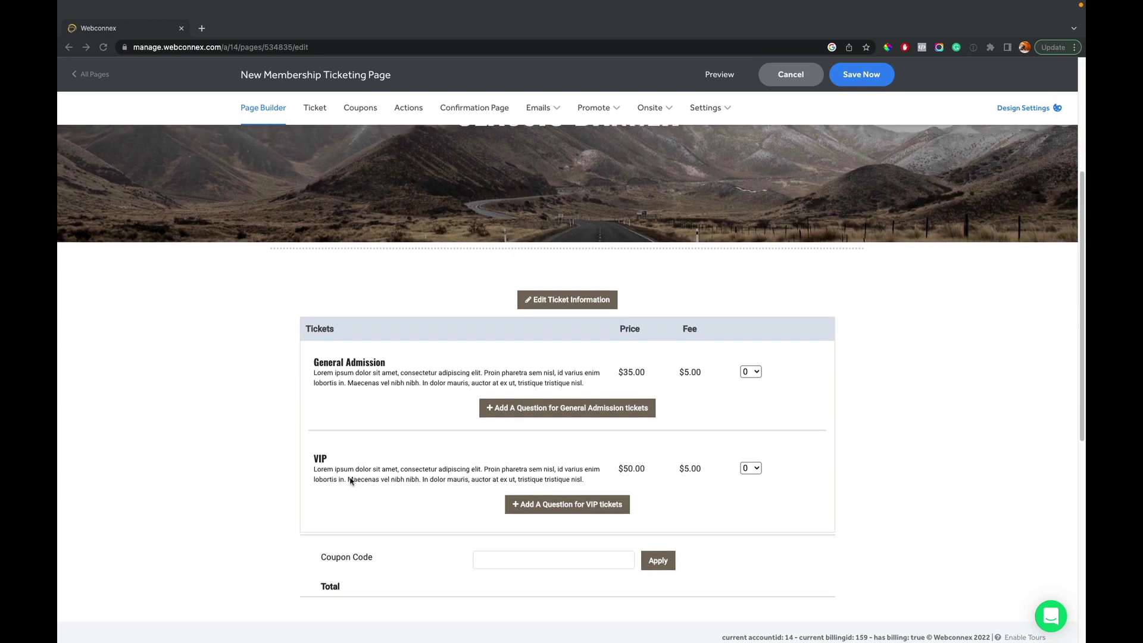
scroll(587, 533, down, 1)
scroll(601, 539, down, 2)
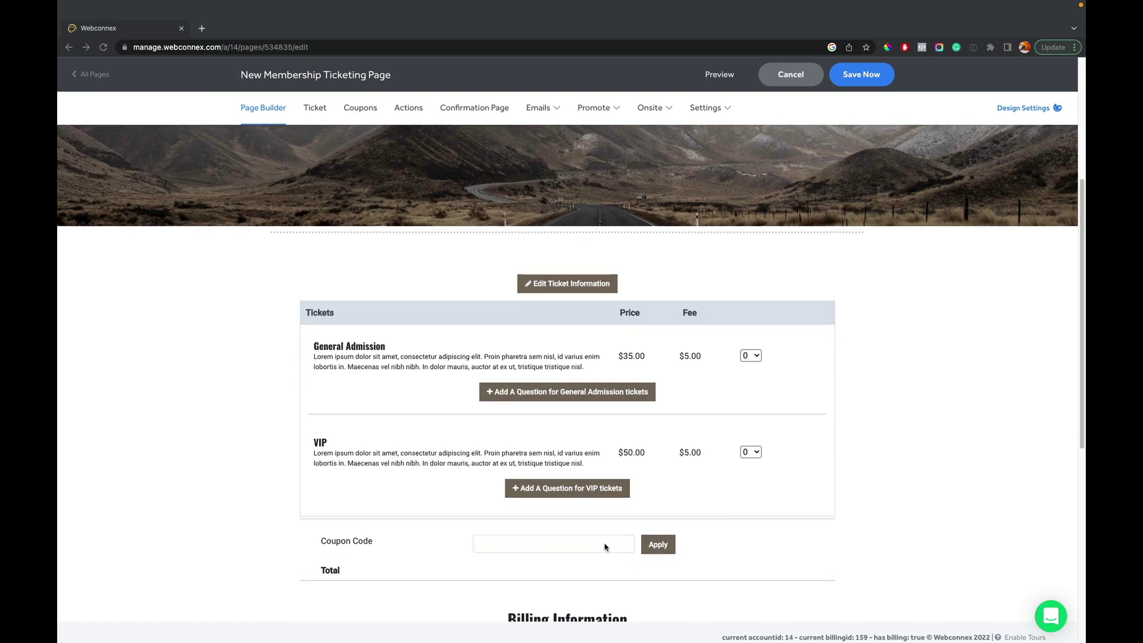
scroll(615, 525, down, 1)
scroll(616, 526, down, 5)
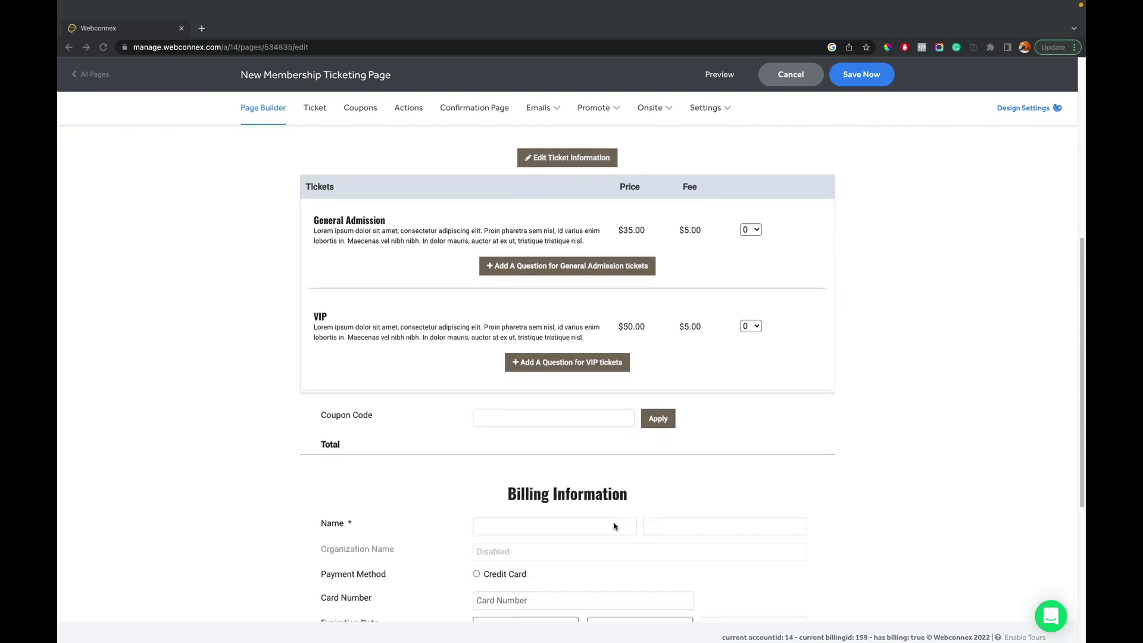
mouse_move(581, 422)
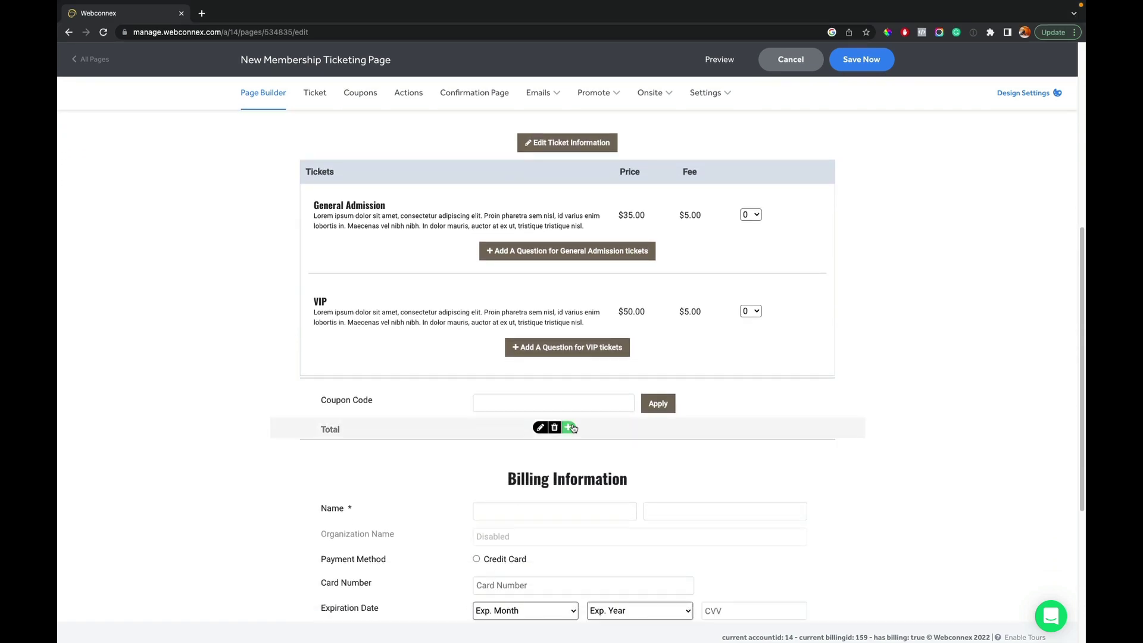
click(568, 405)
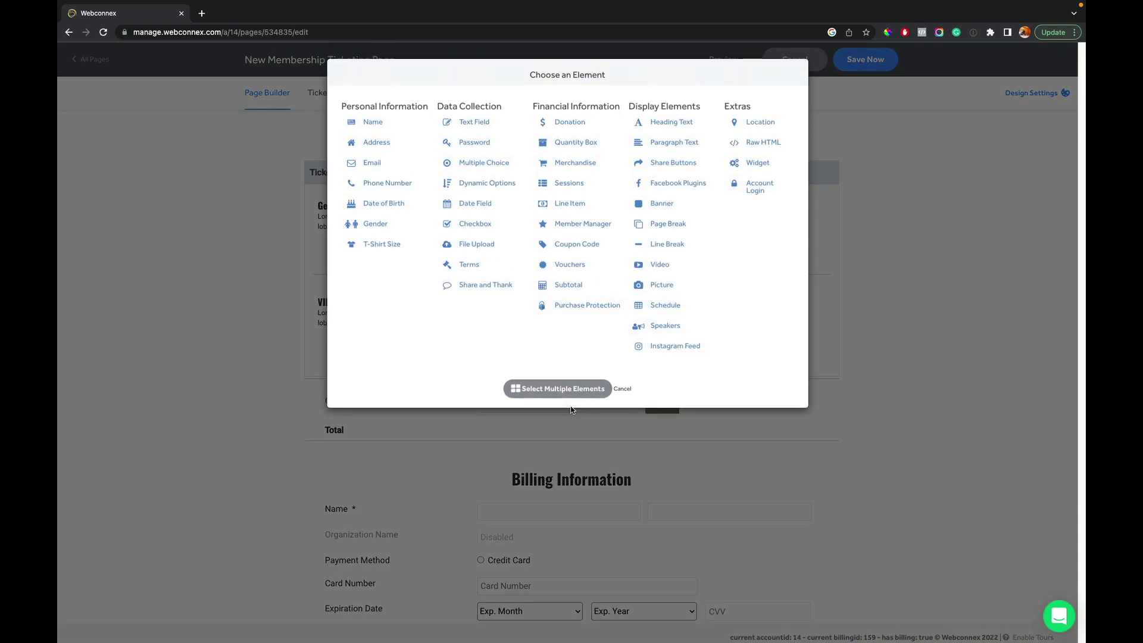
click(592, 226)
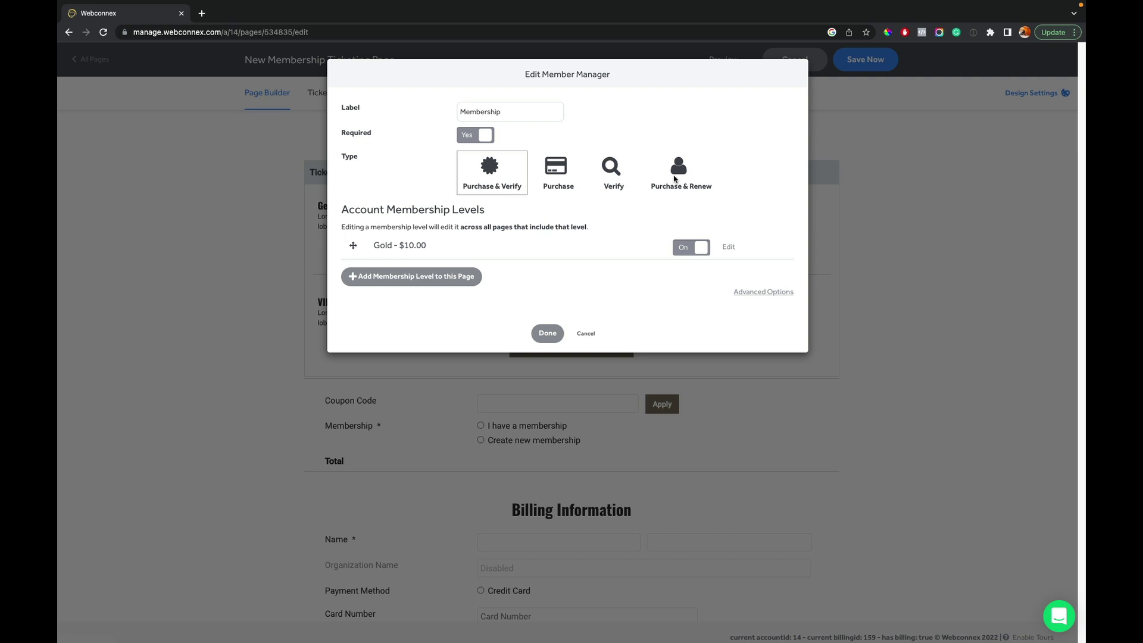
click(484, 136)
click(484, 136)
Start a new membership level named Super Awesome Membership, enable it, and set its fee to 99
click(446, 276)
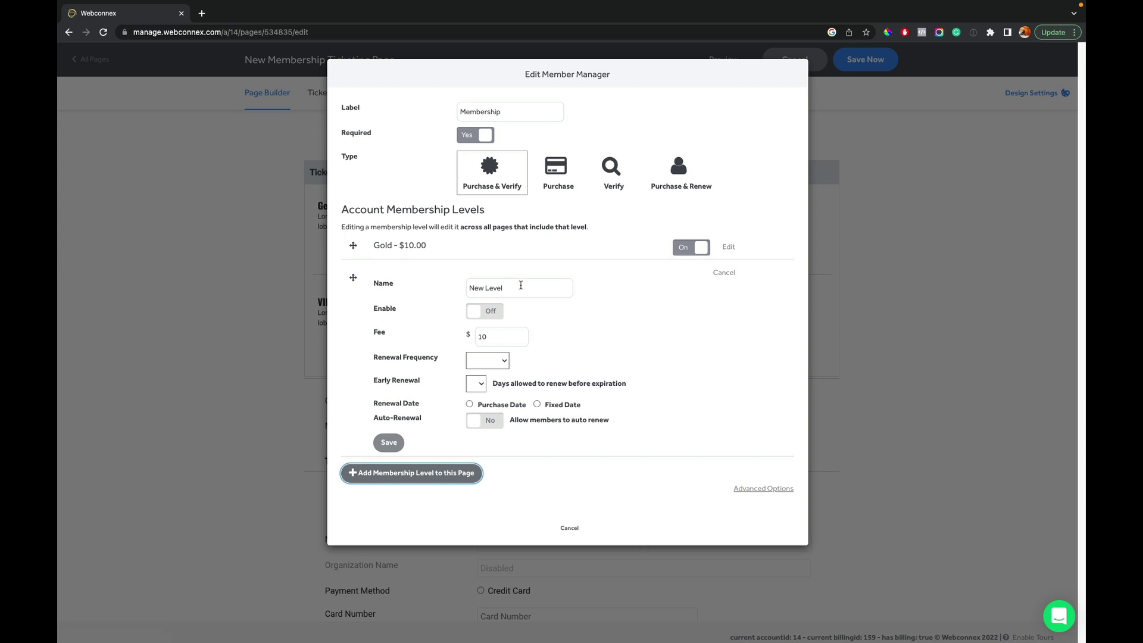
drag(520, 285, 463, 291)
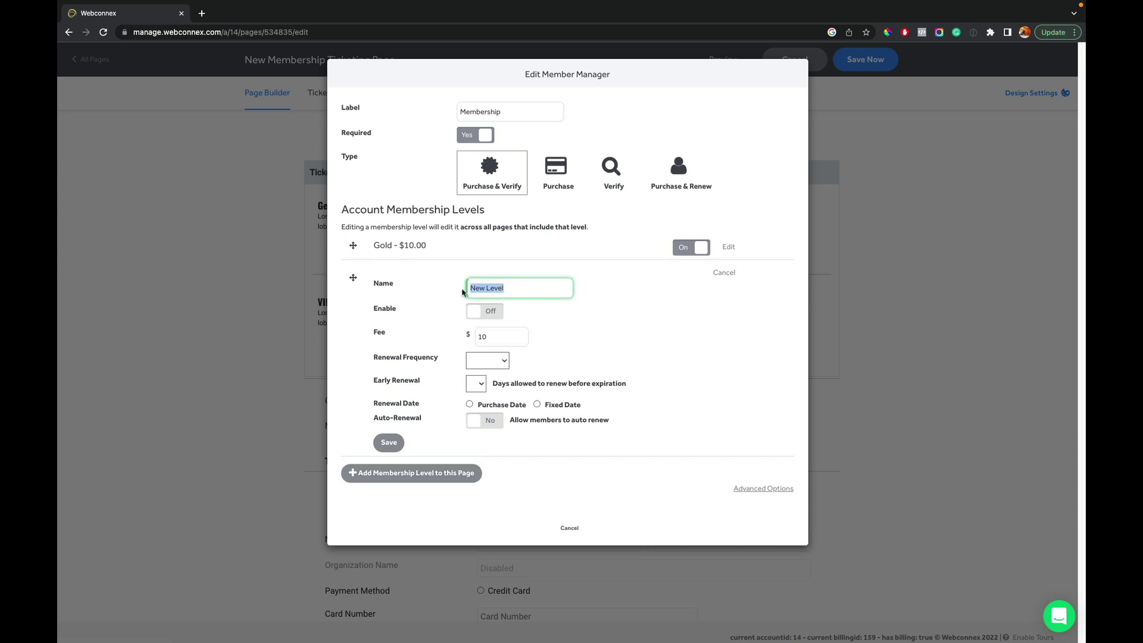
text(Super Awesome Membership)
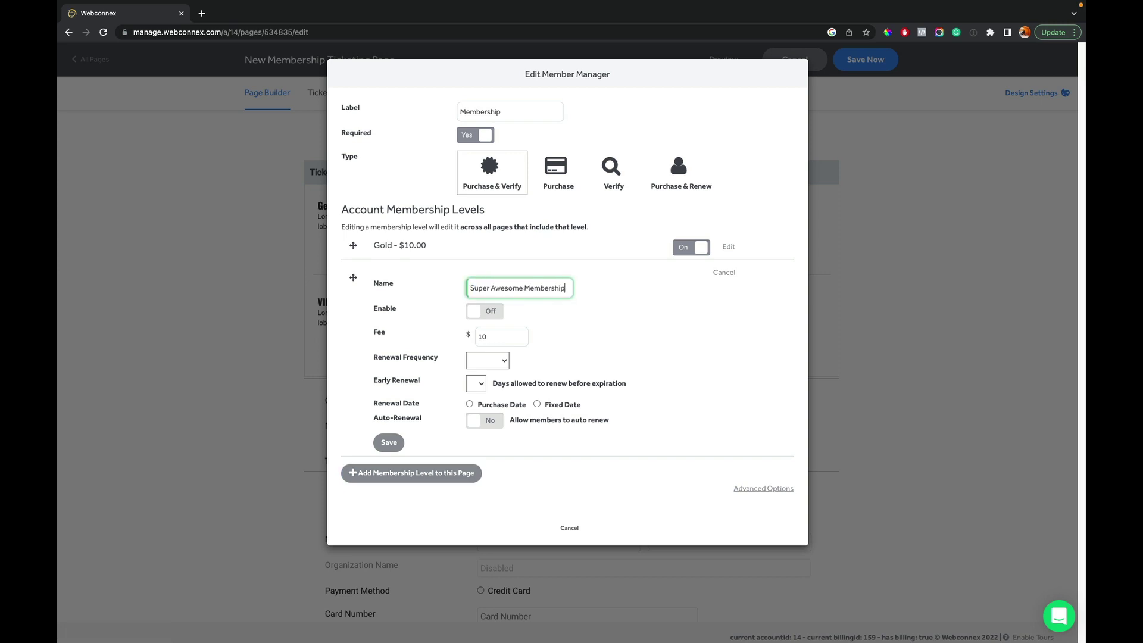
click(474, 314)
drag(522, 334, 471, 341)
text(99)
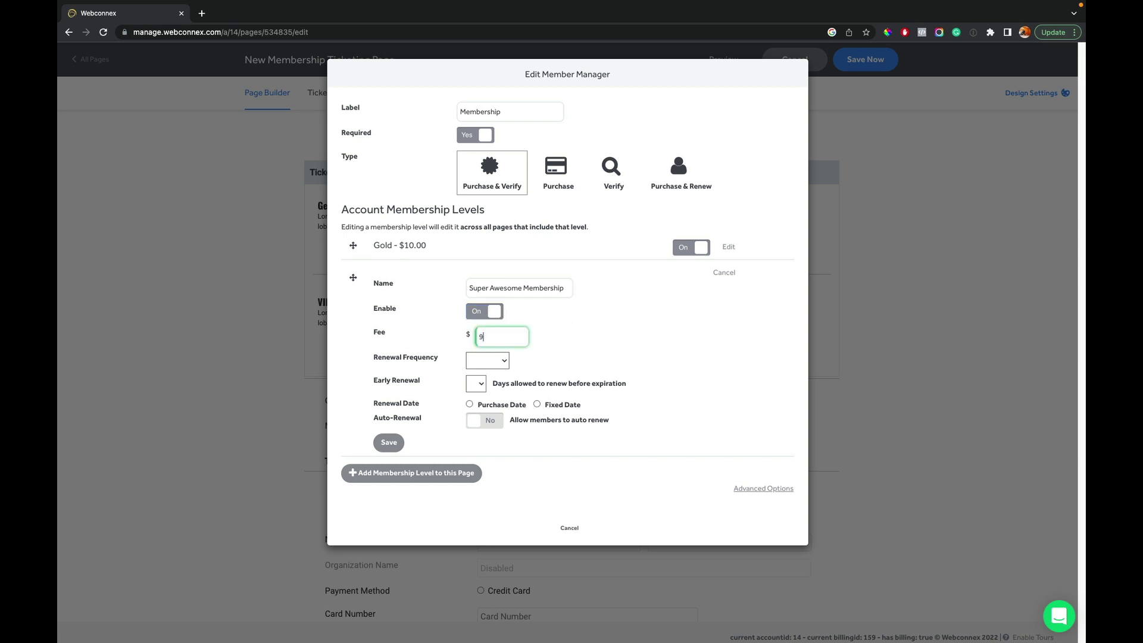
Set yearly renewal, 30-day early renewal from purchase date, allow auto-renewal, and save the level
click(491, 361)
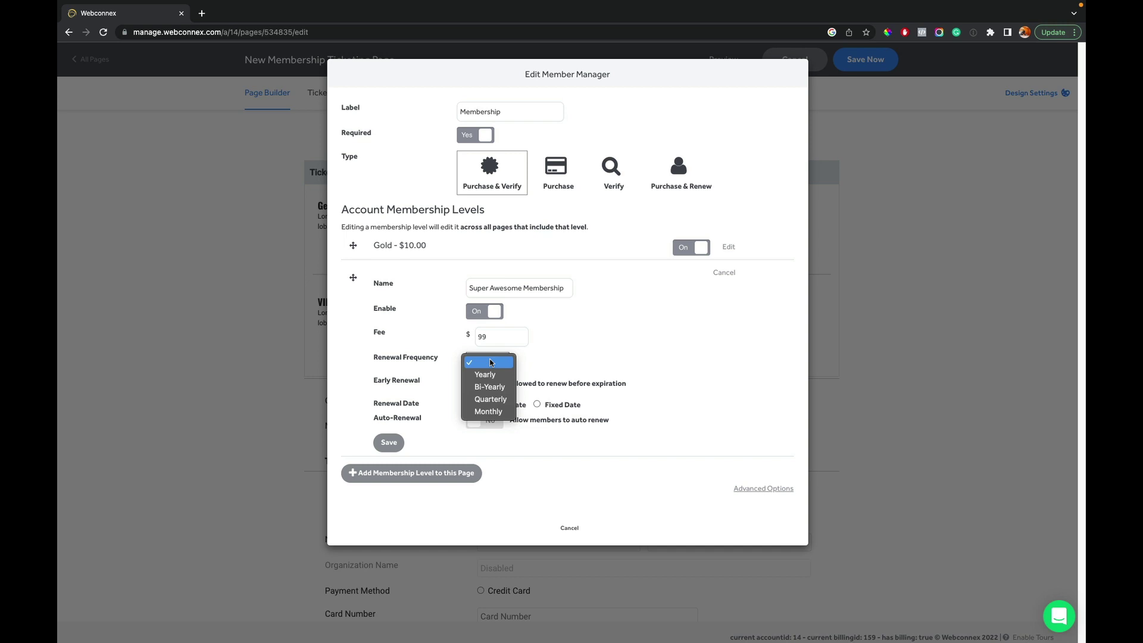
click(485, 375)
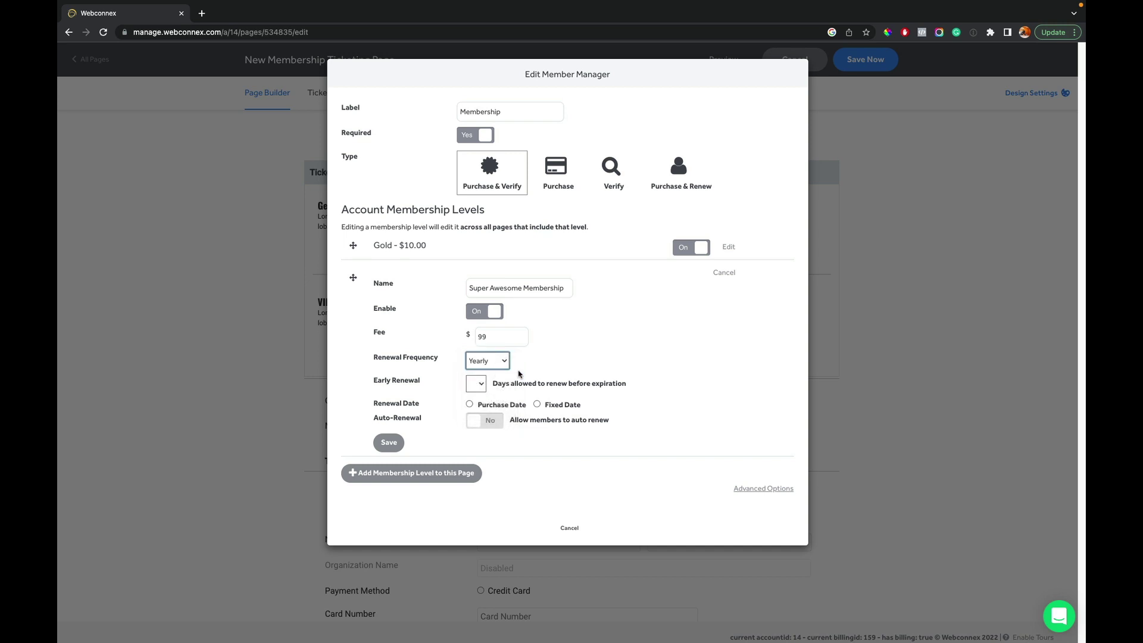
click(475, 383)
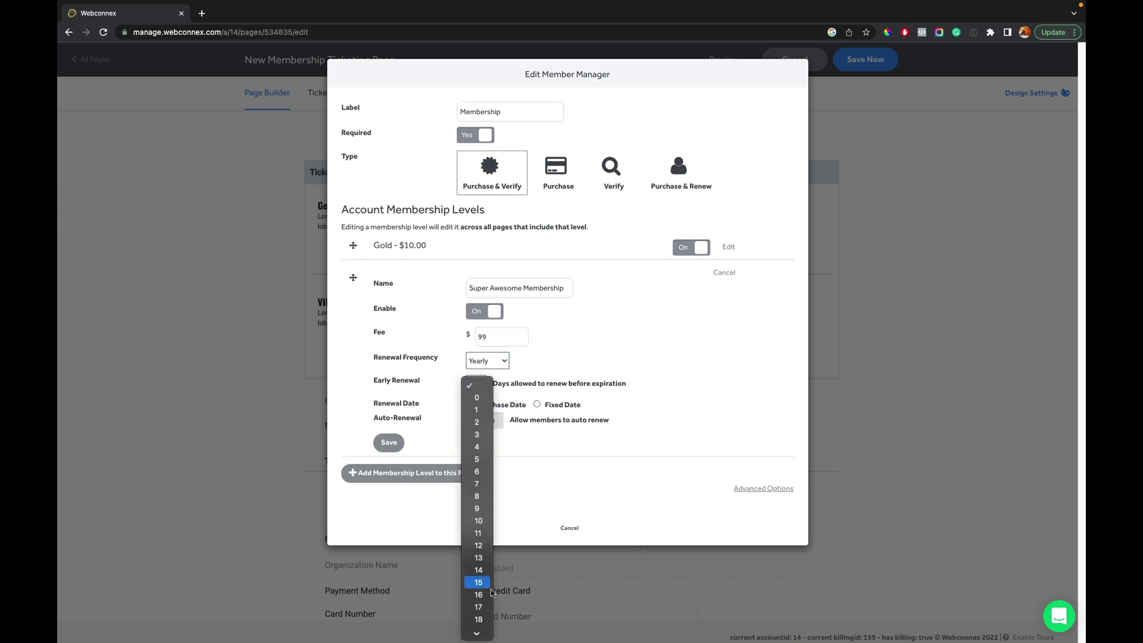
scroll(480, 619, down, 5)
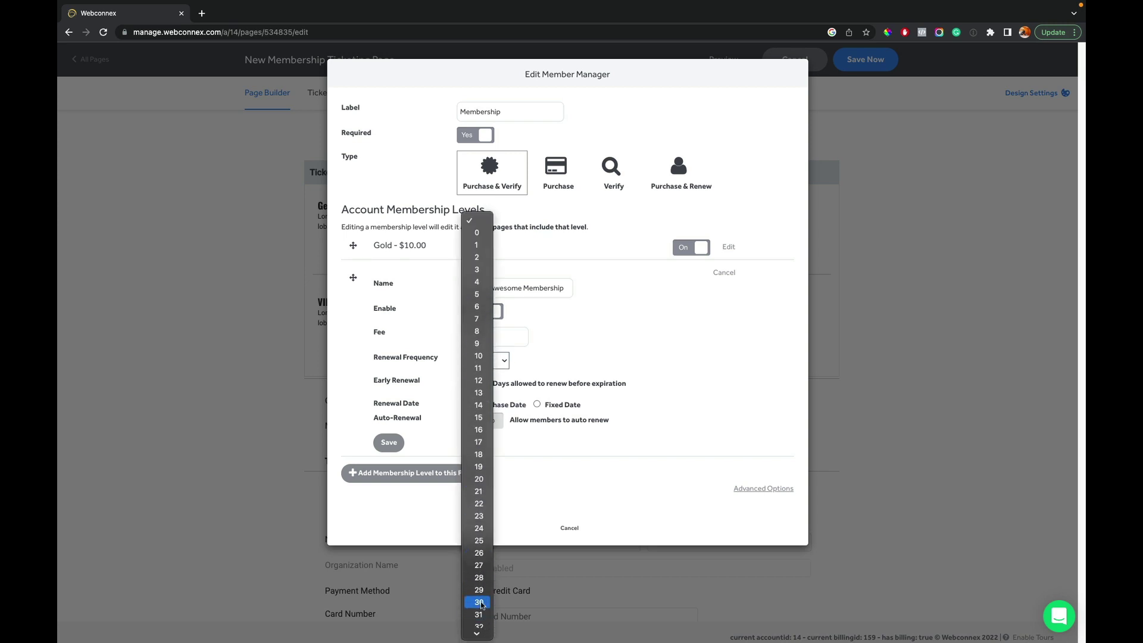
click(479, 602)
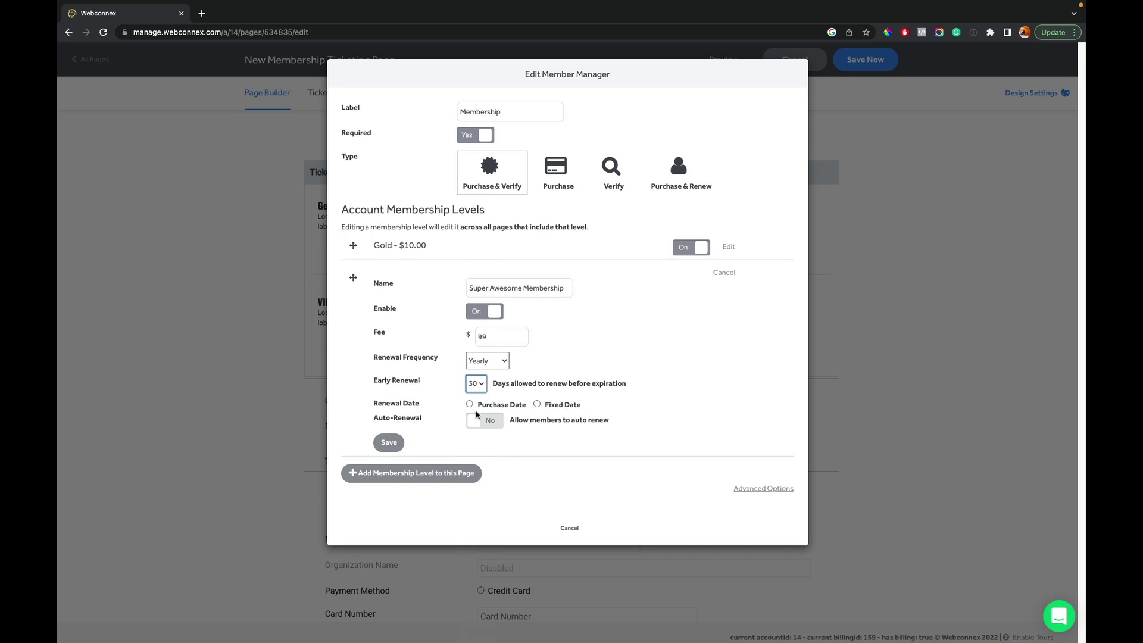
click(538, 405)
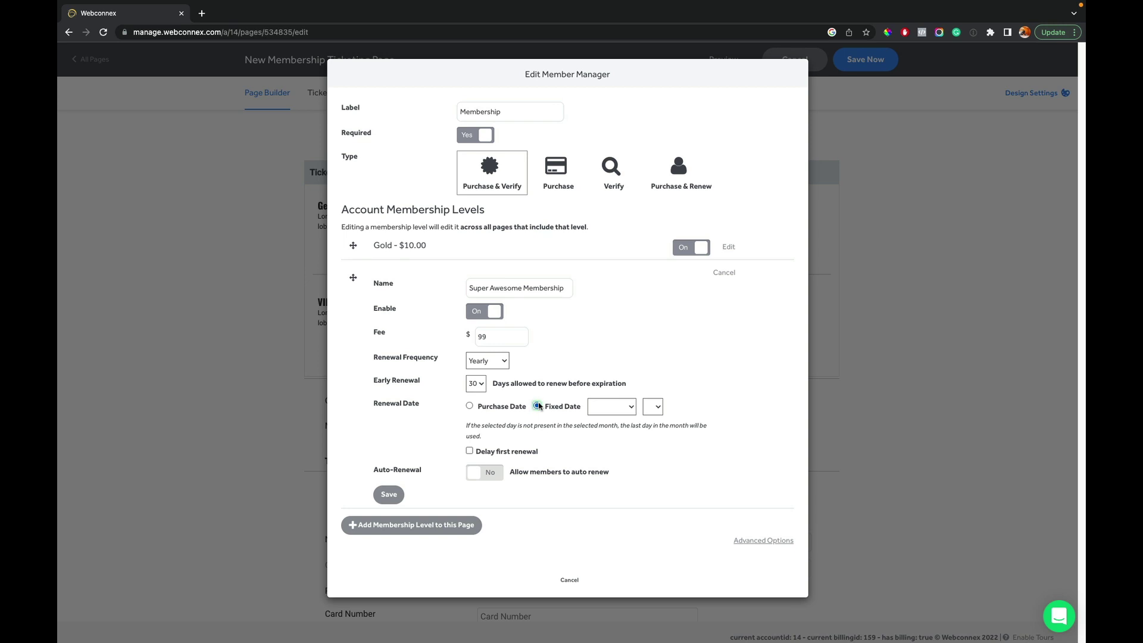
click(508, 409)
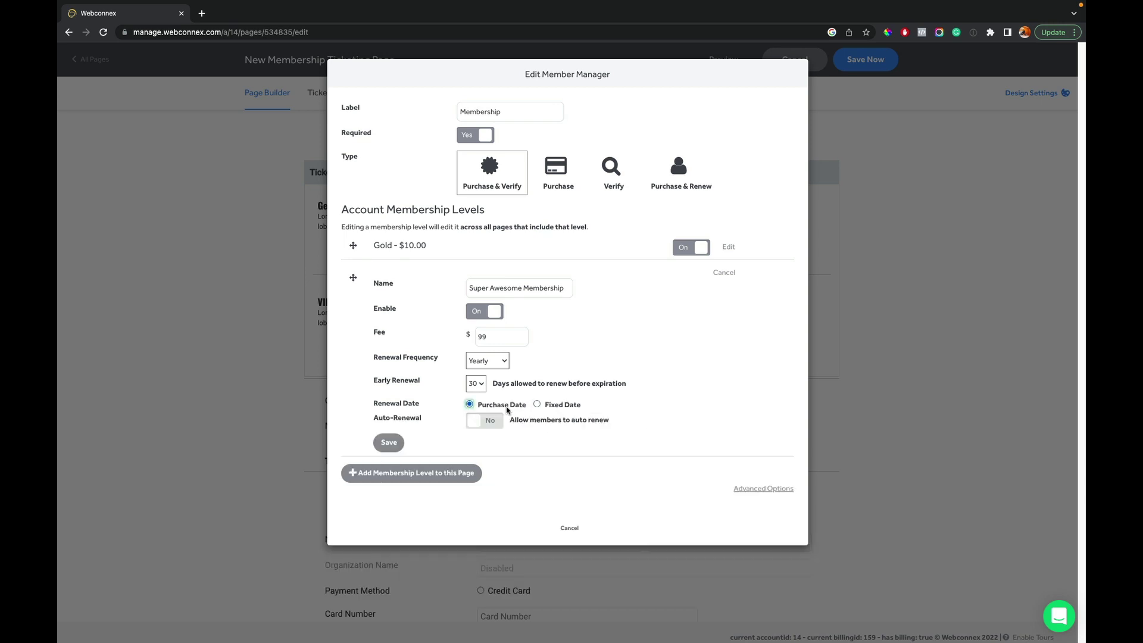
click(486, 421)
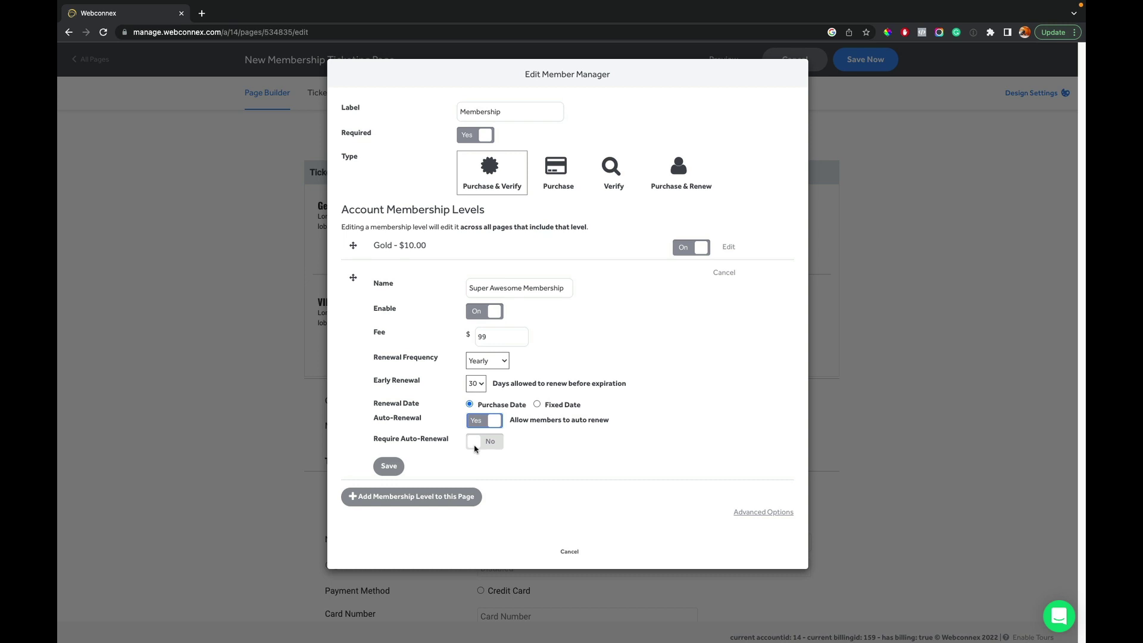
click(389, 466)
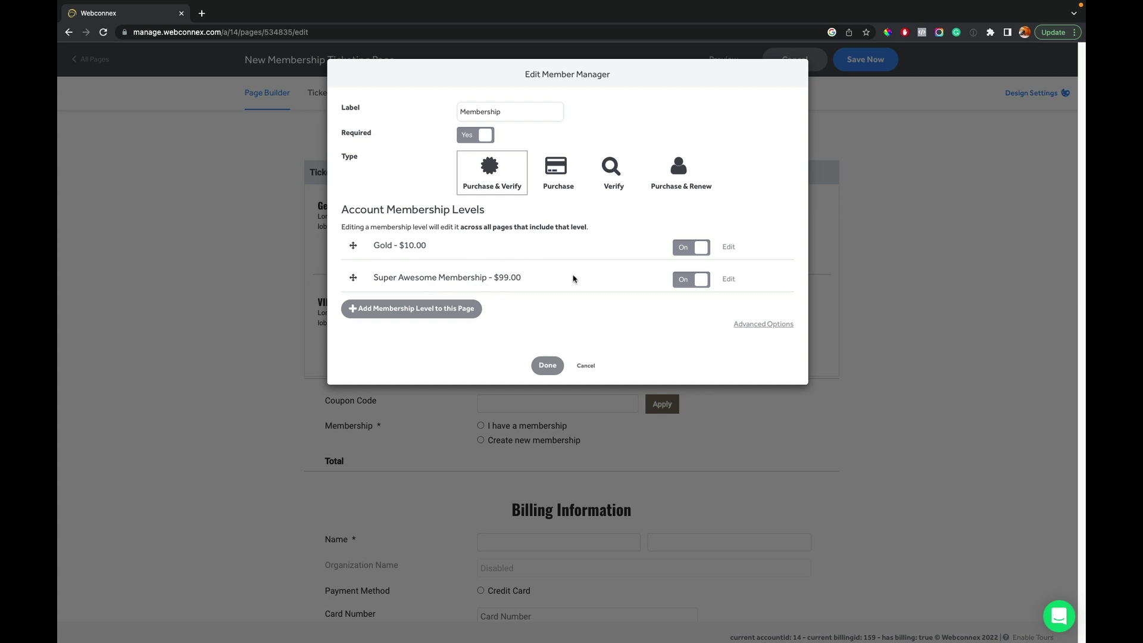
Switch the Gold – $10.00 level Off and close the Edit Member Manager dialog with Done
click(691, 248)
click(547, 365)
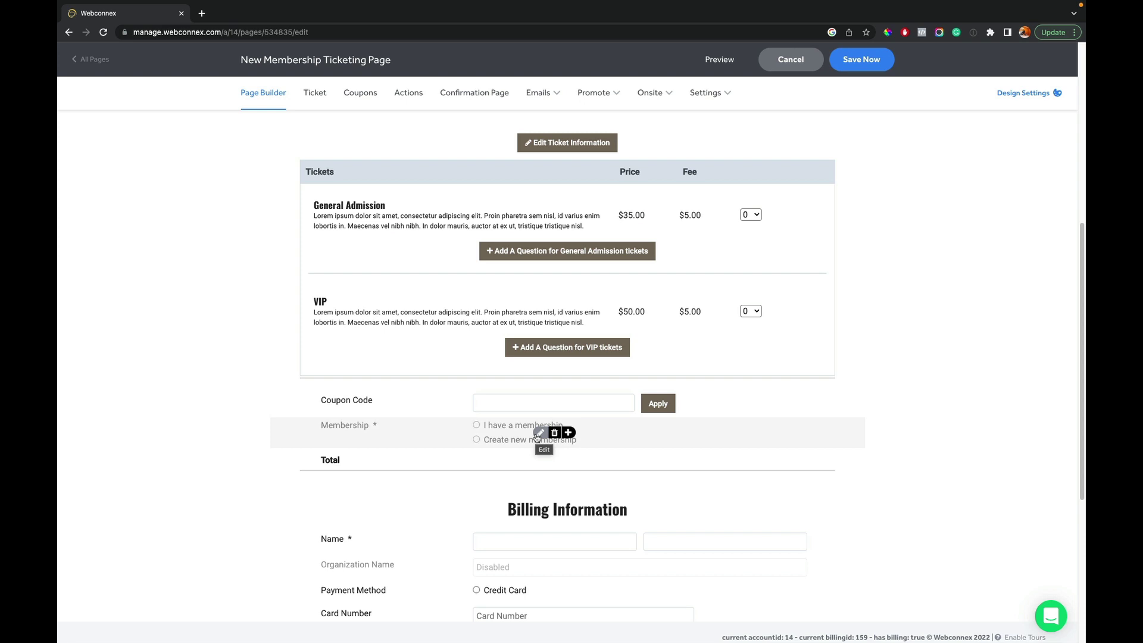
click(568, 432)
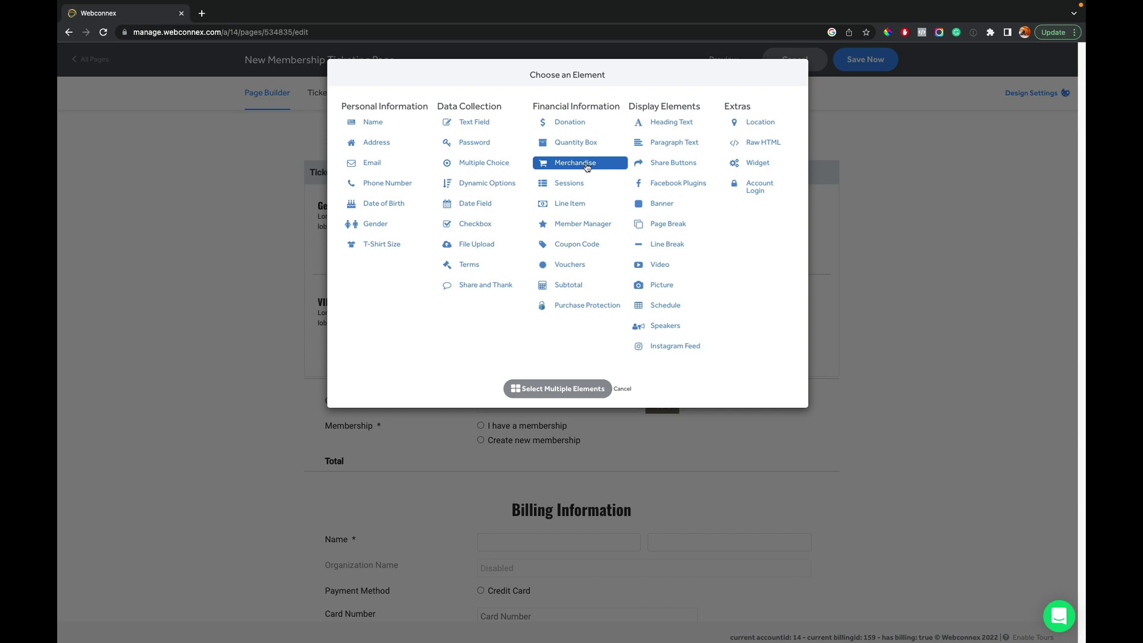
click(506, 162)
triple_click(506, 112)
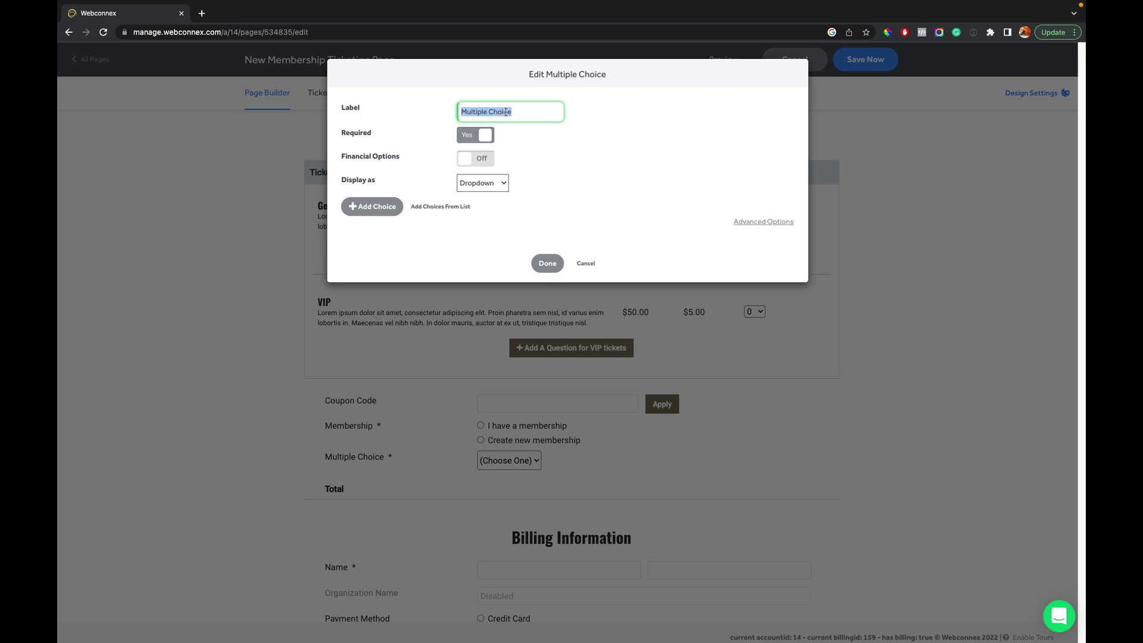
text(Are you going to be part of the r)
click(483, 183)
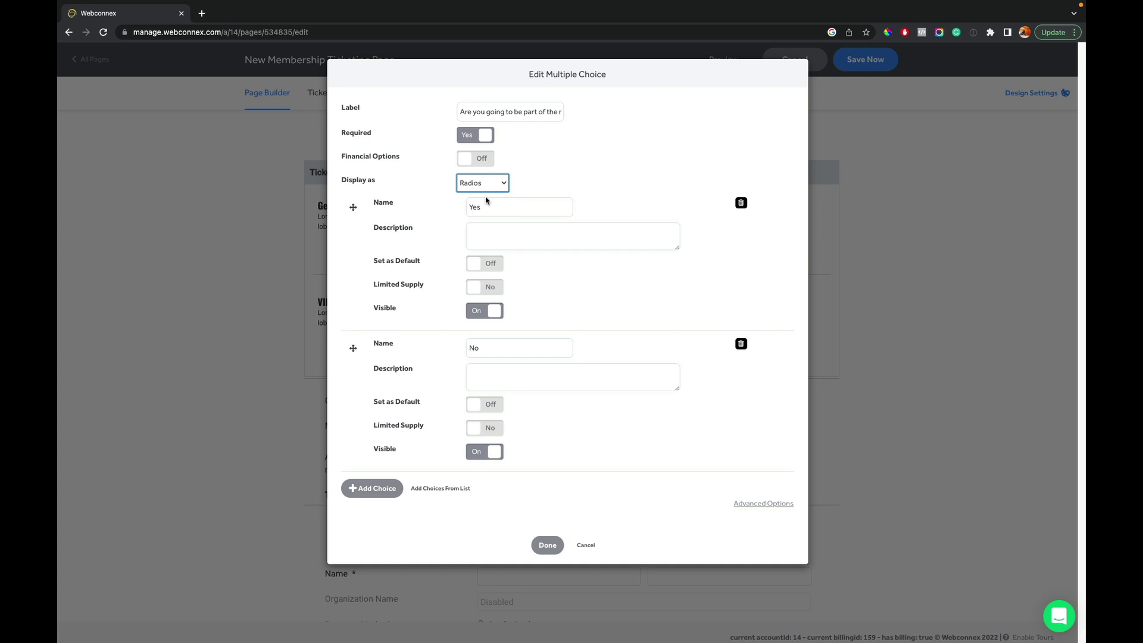
click(548, 546)
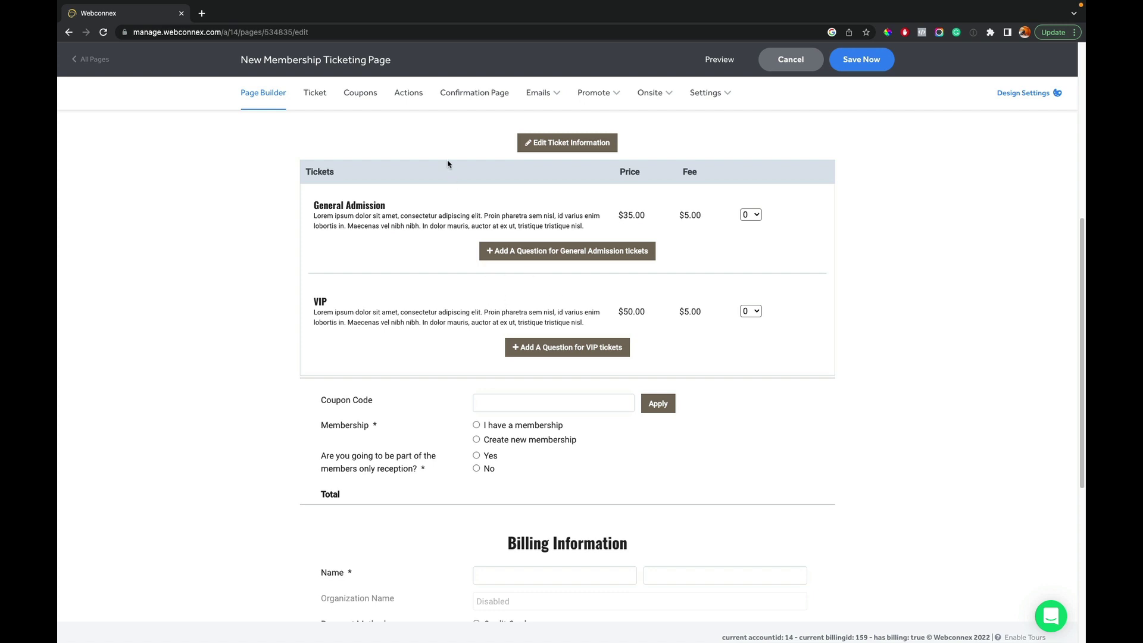
Create and save an action: when Membership is Member, show the members-only reception question
click(411, 94)
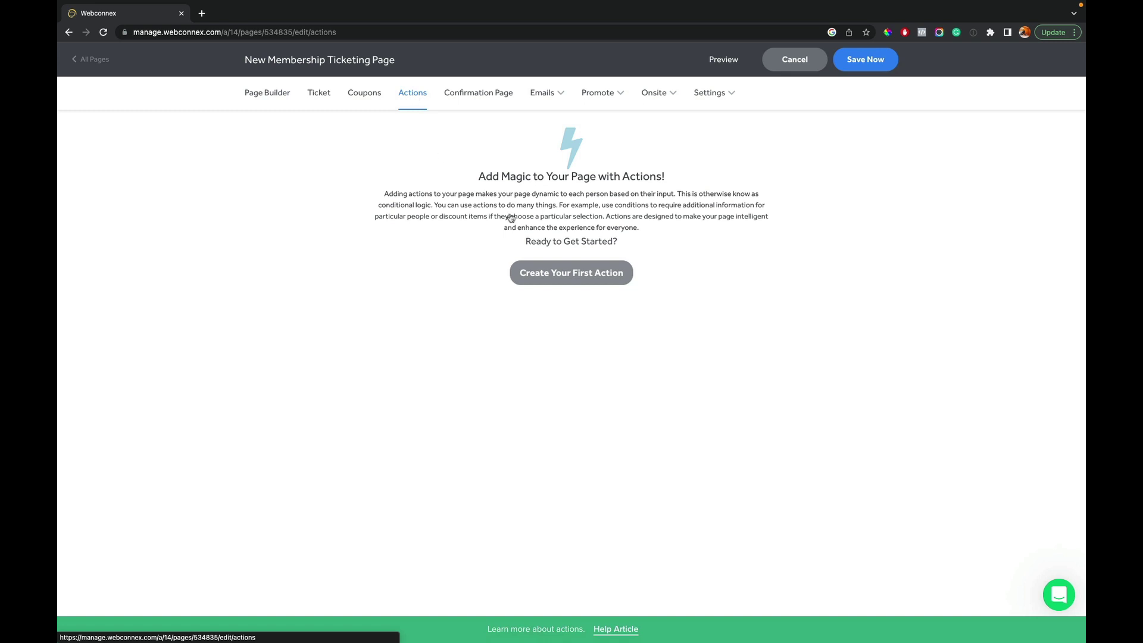
click(559, 272)
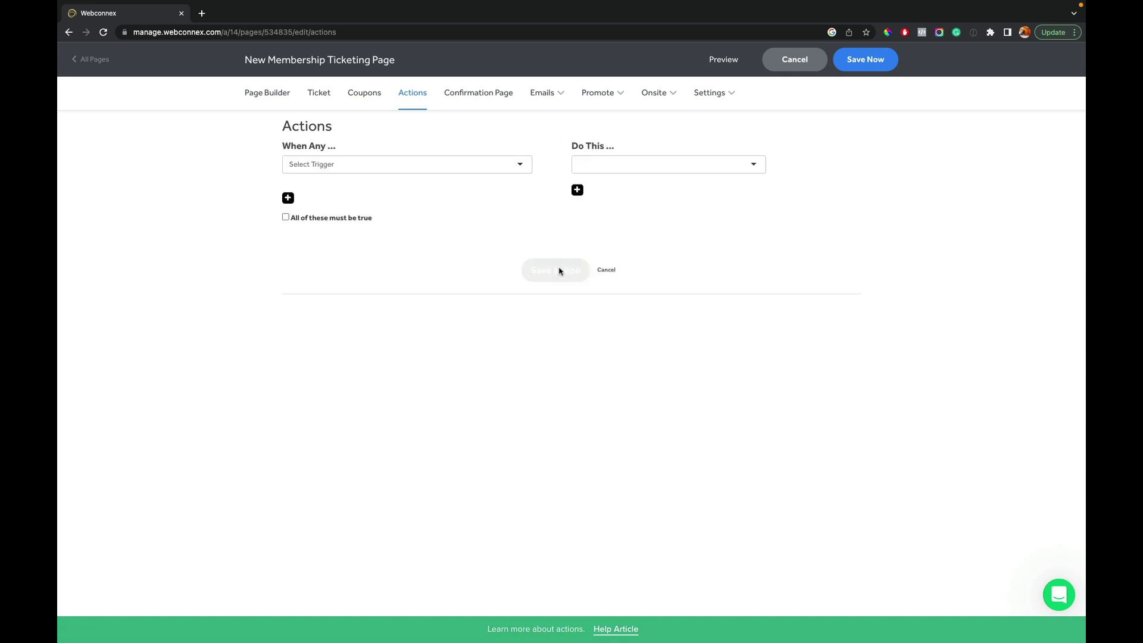
click(407, 171)
scroll(391, 208, down, 2)
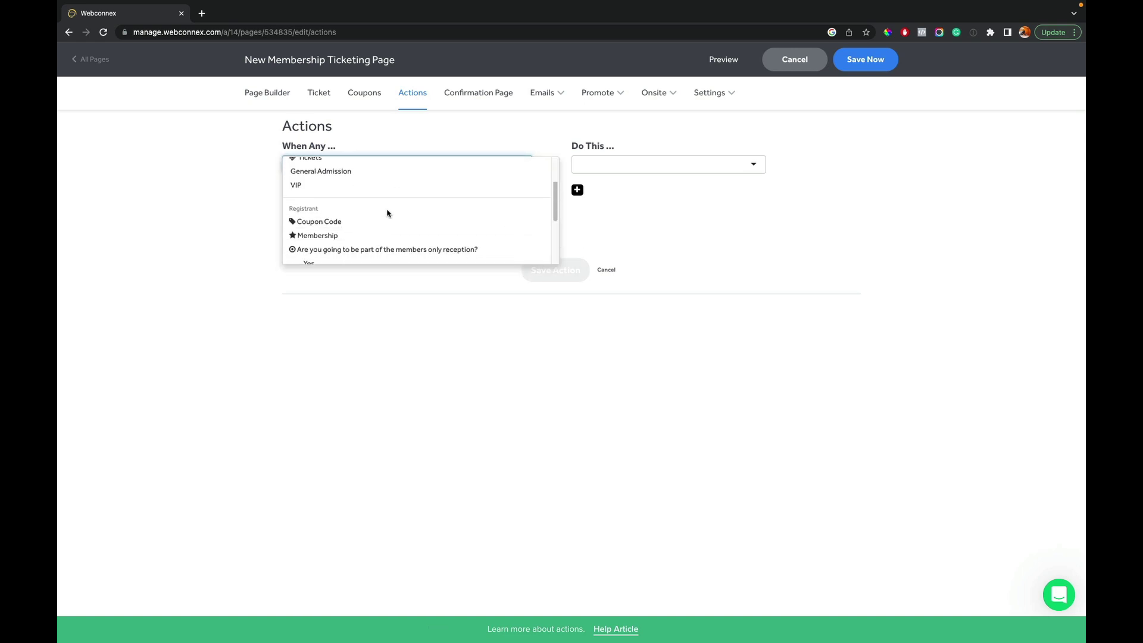
click(352, 238)
click(330, 192)
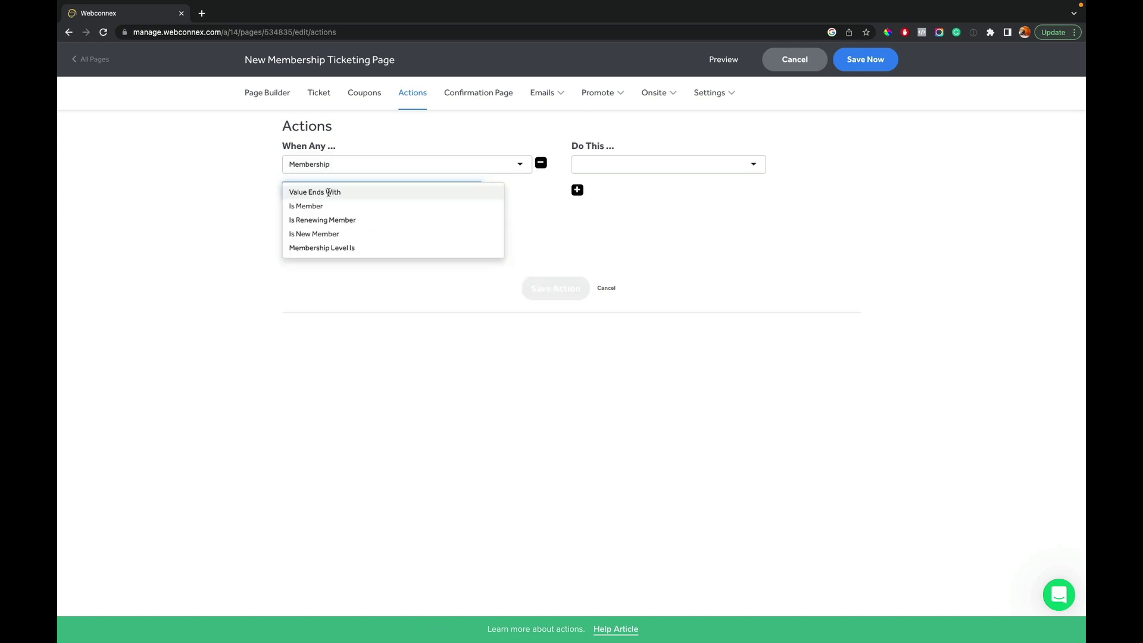
click(327, 205)
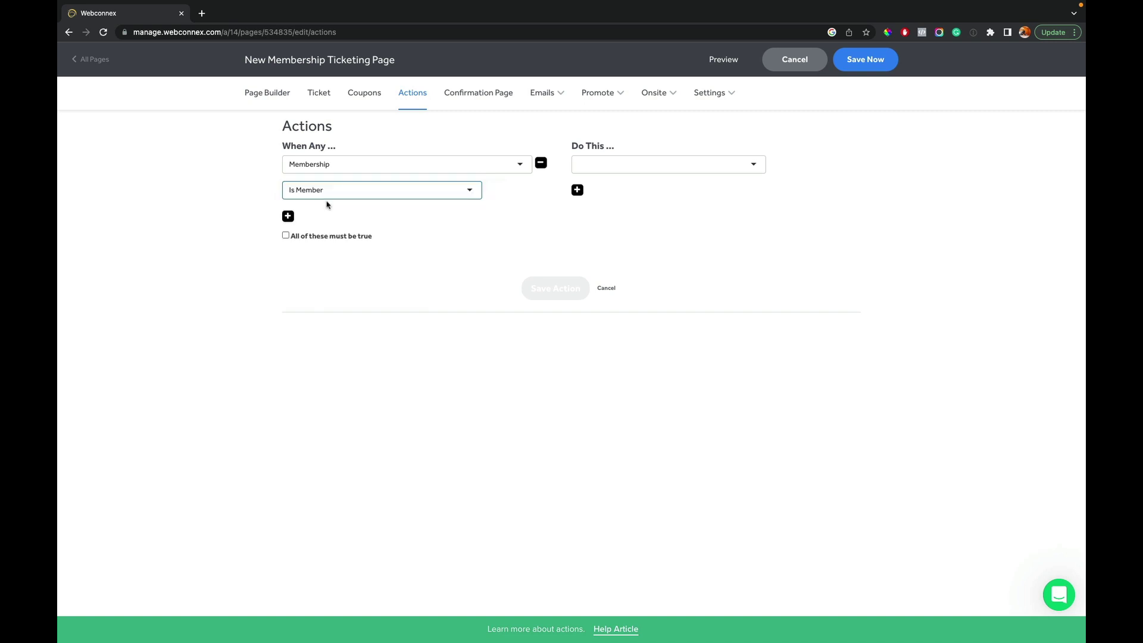
click(637, 170)
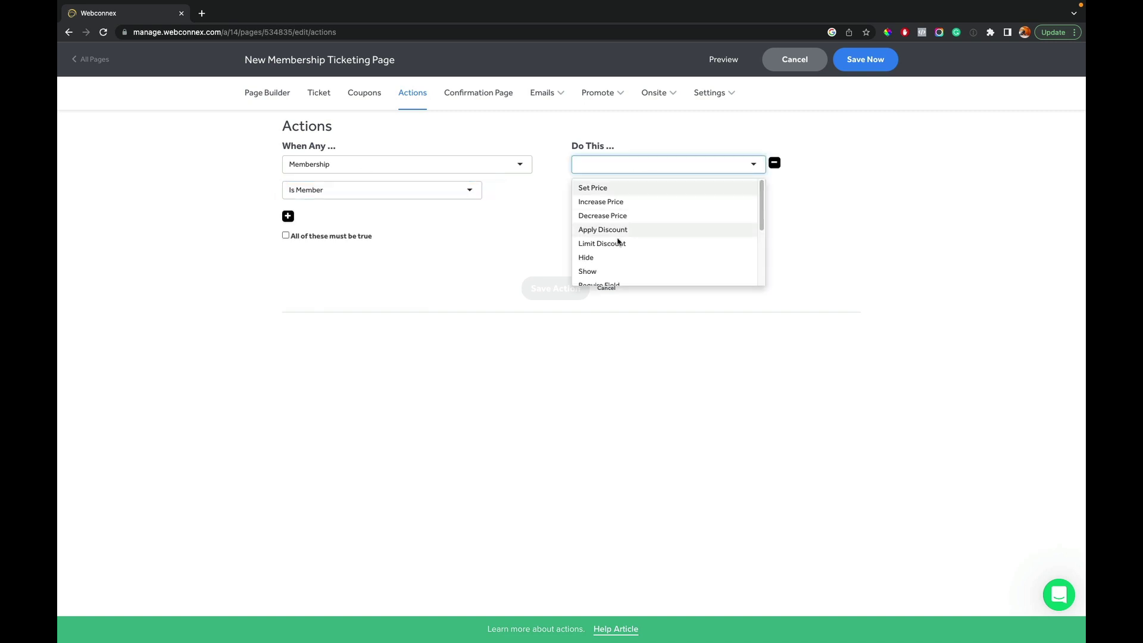
click(607, 271)
click(598, 199)
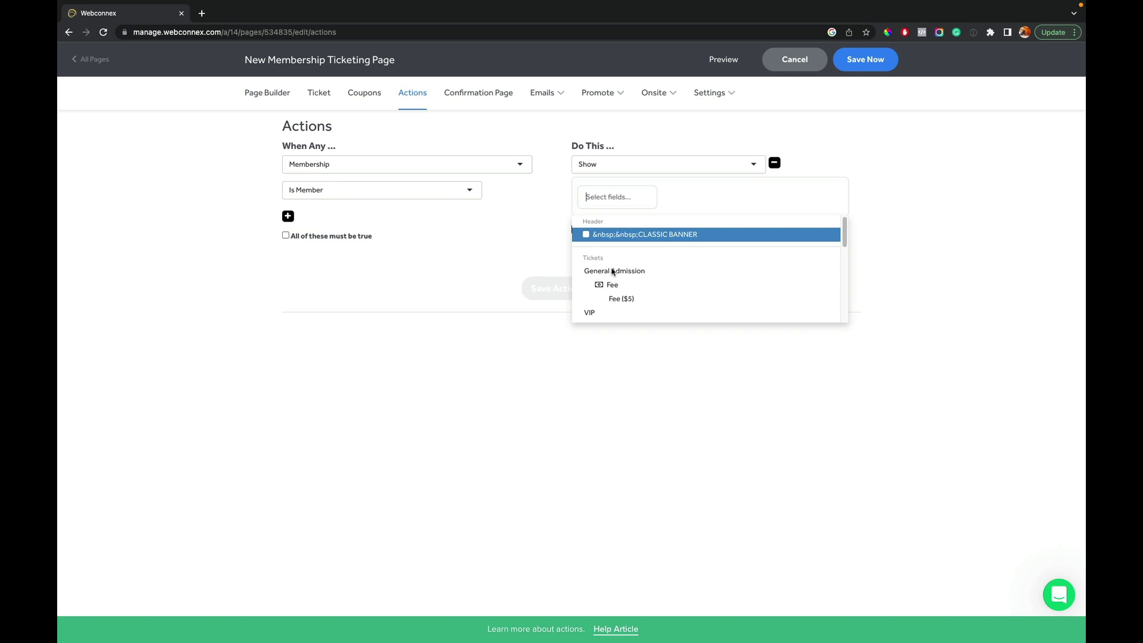
scroll(614, 271, down, 5)
scroll(615, 285, up, 1)
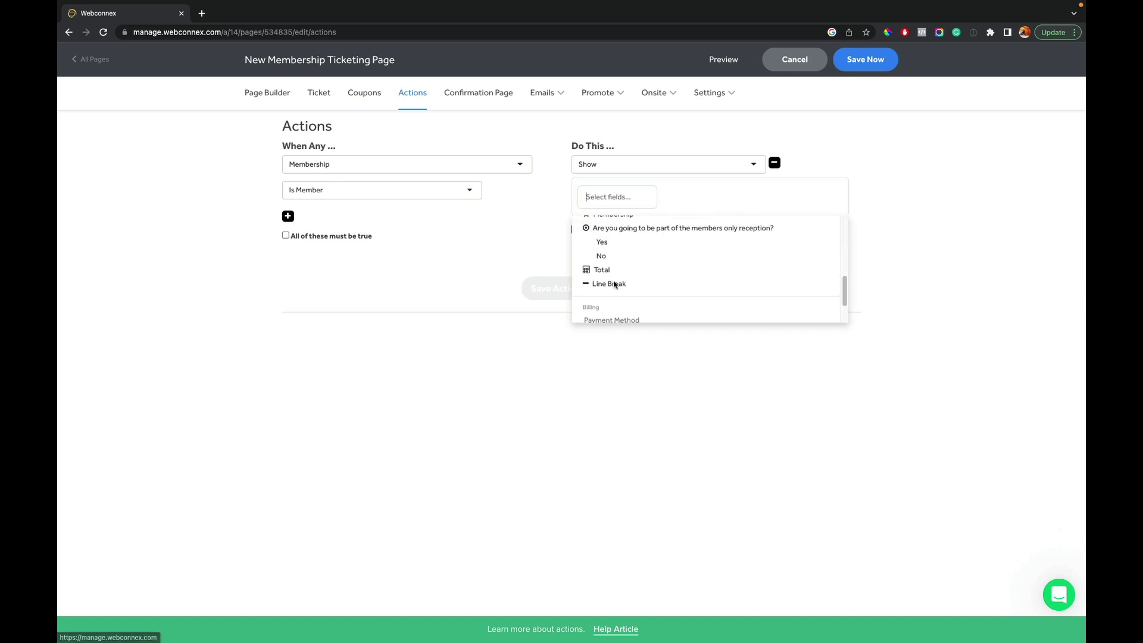
click(613, 230)
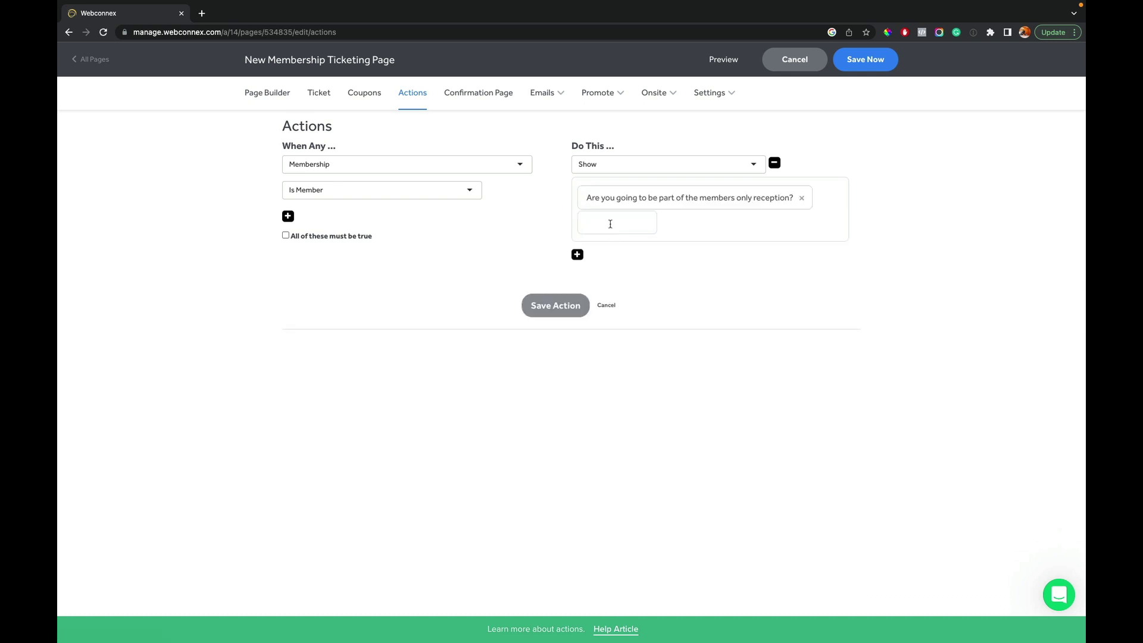
click(582, 300)
Add an Apply Discount outcome of 35% on VIP tickets to the action
click(556, 184)
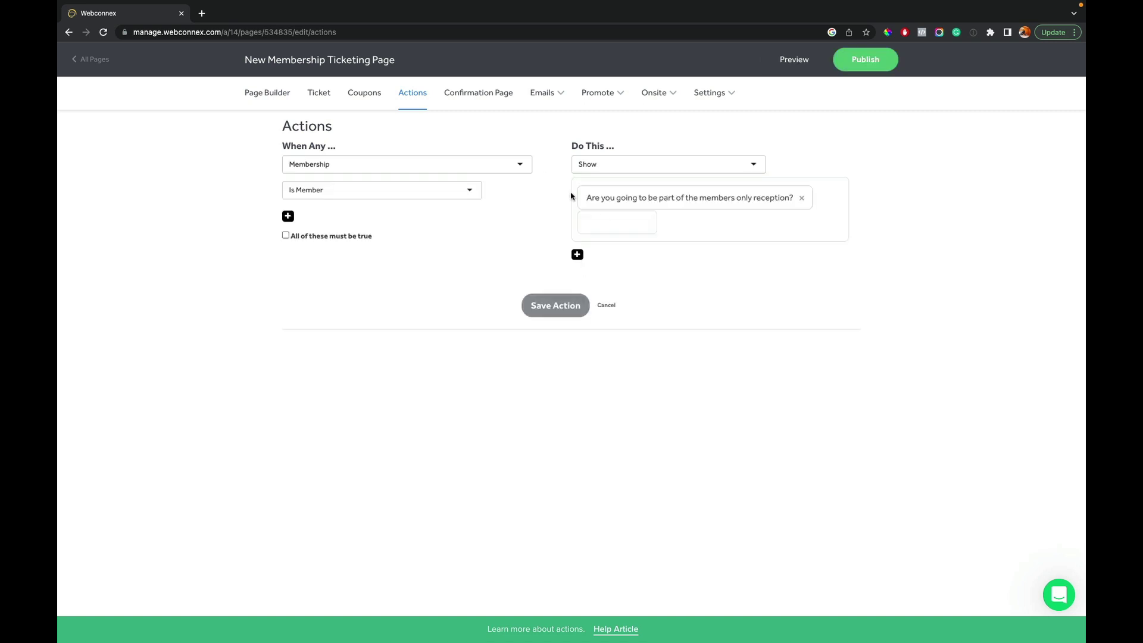
click(577, 252)
click(583, 255)
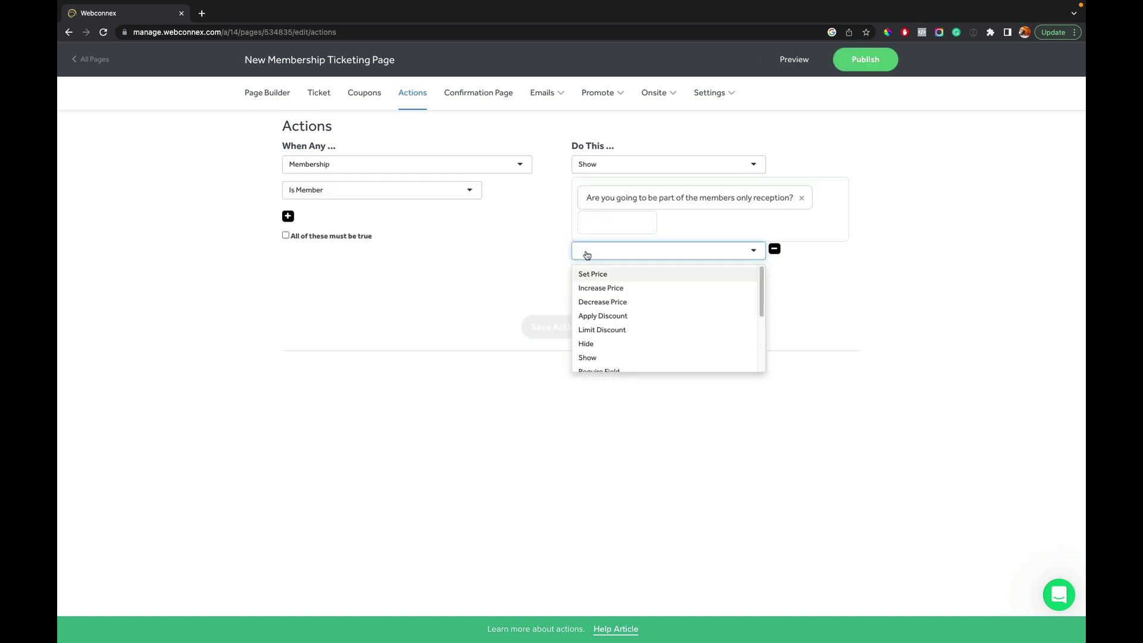
click(599, 317)
click(601, 273)
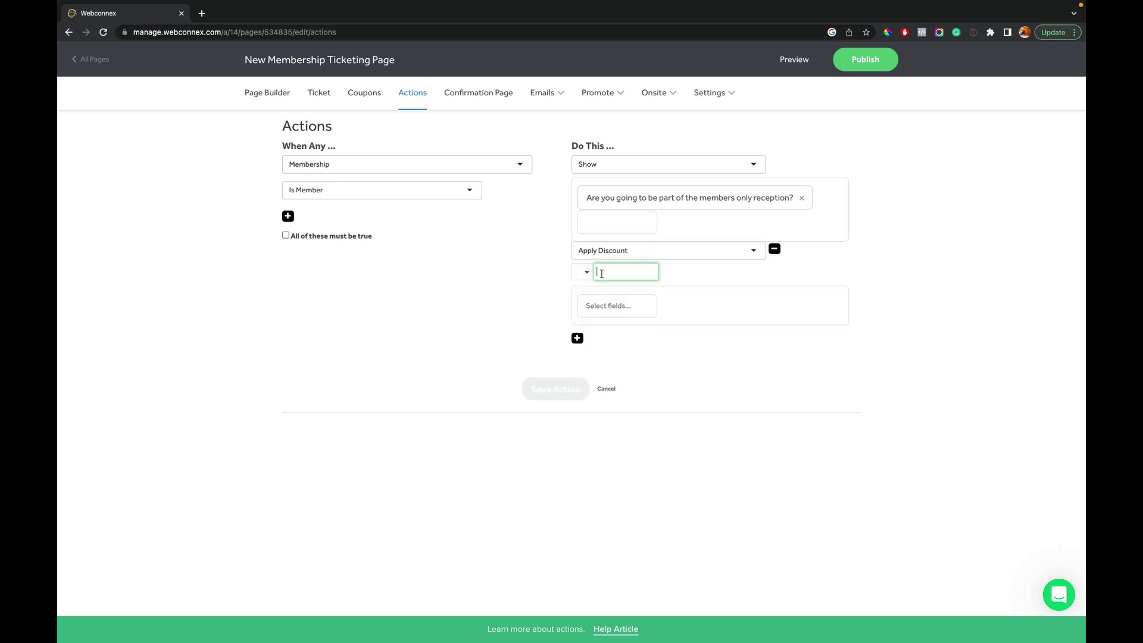
text(35)
click(584, 272)
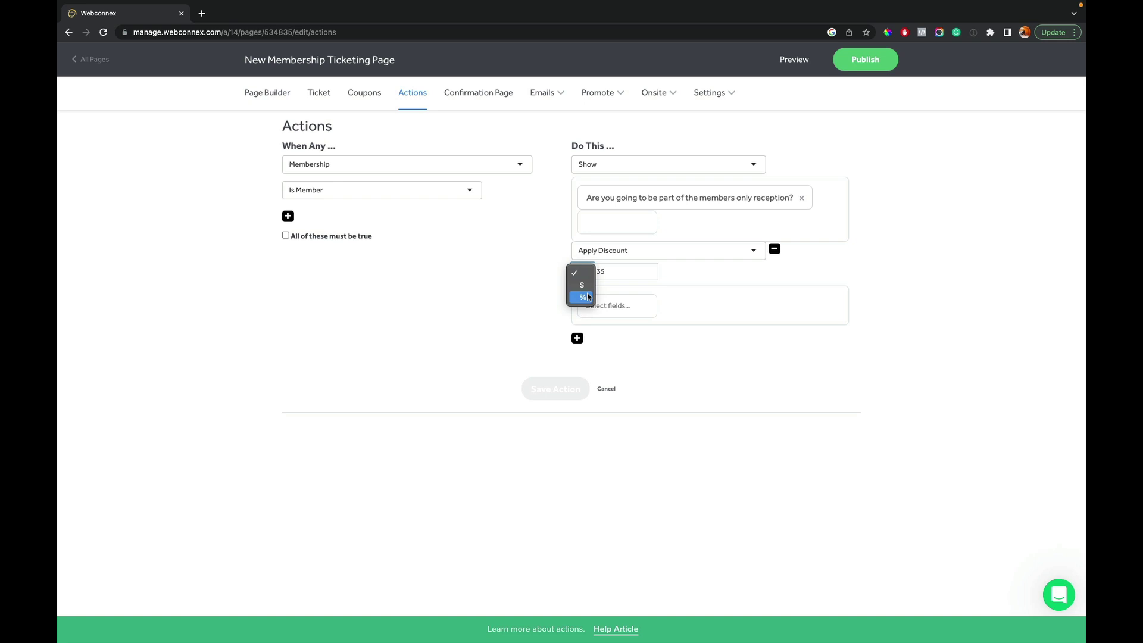
key(Return)
click(607, 313)
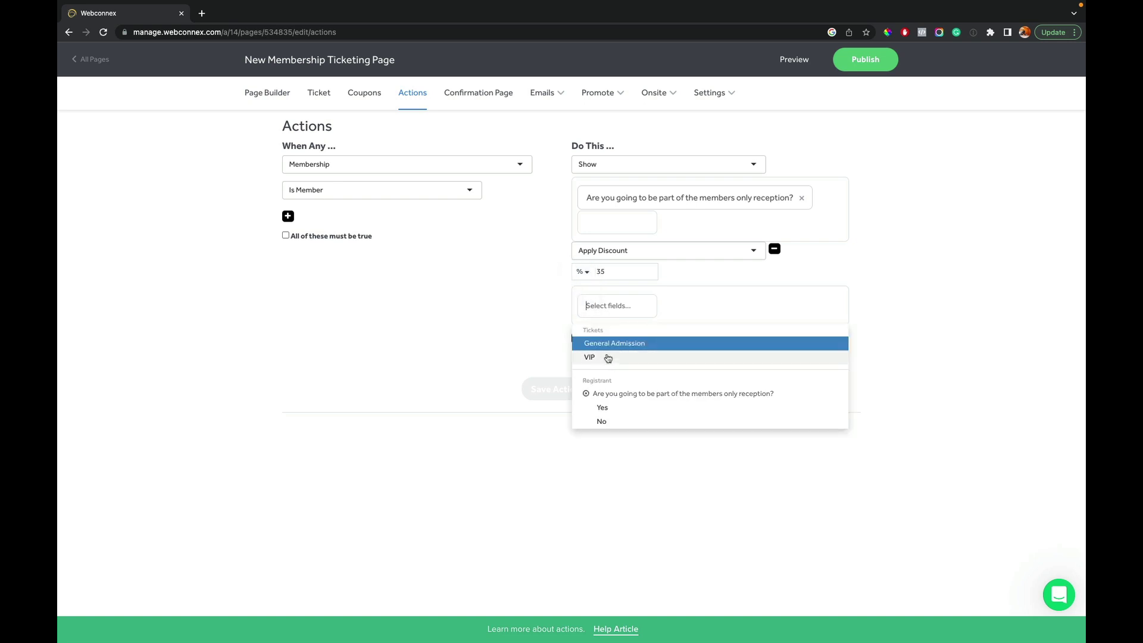
click(607, 358)
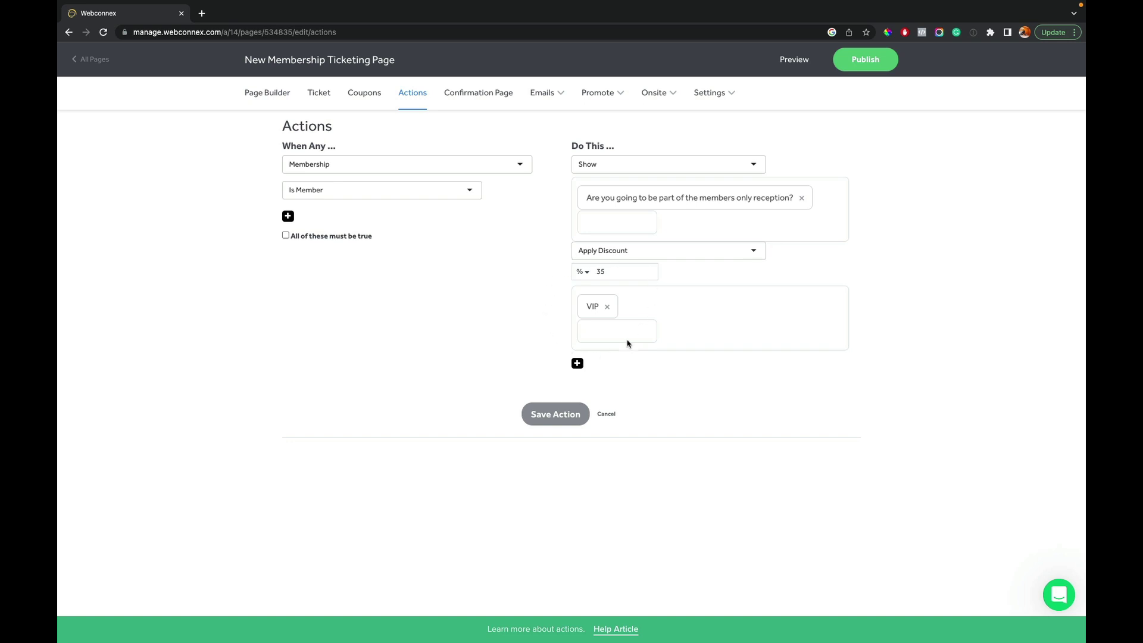
Add a Limit Discount outcome capping the discount at 2 VIP tickets and save the action
click(577, 365)
click(585, 363)
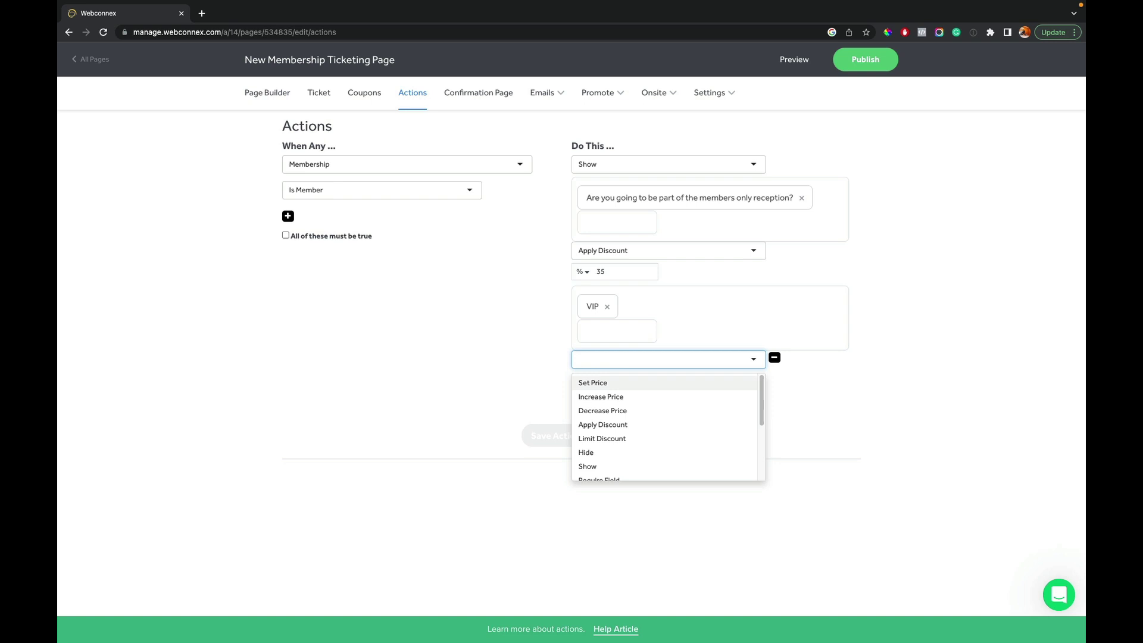
click(603, 438)
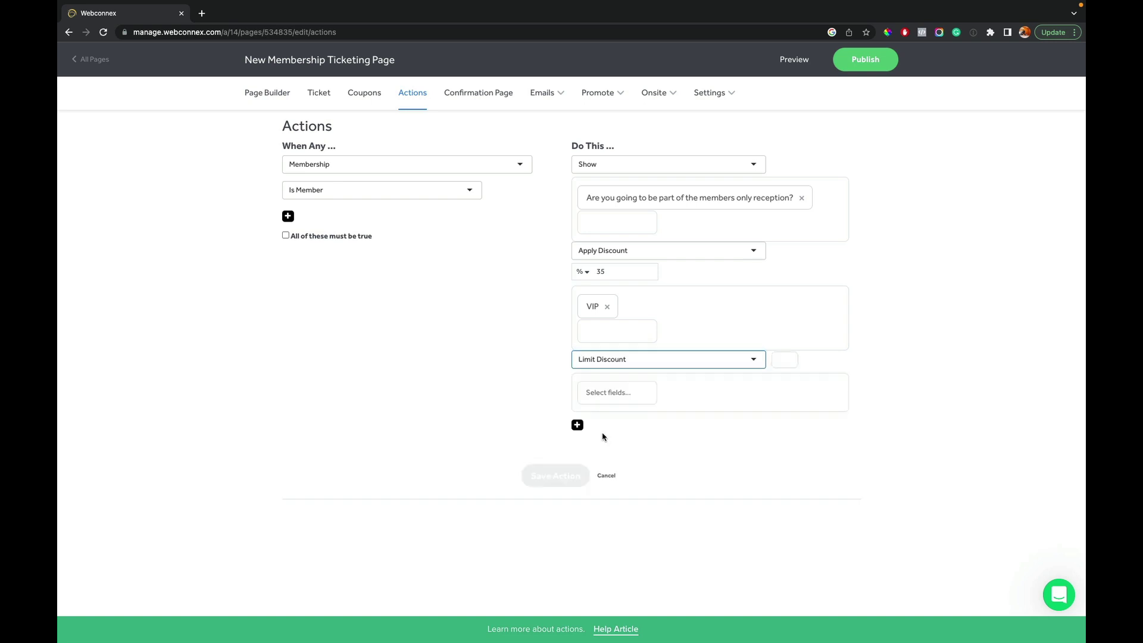
click(776, 357)
text(2)
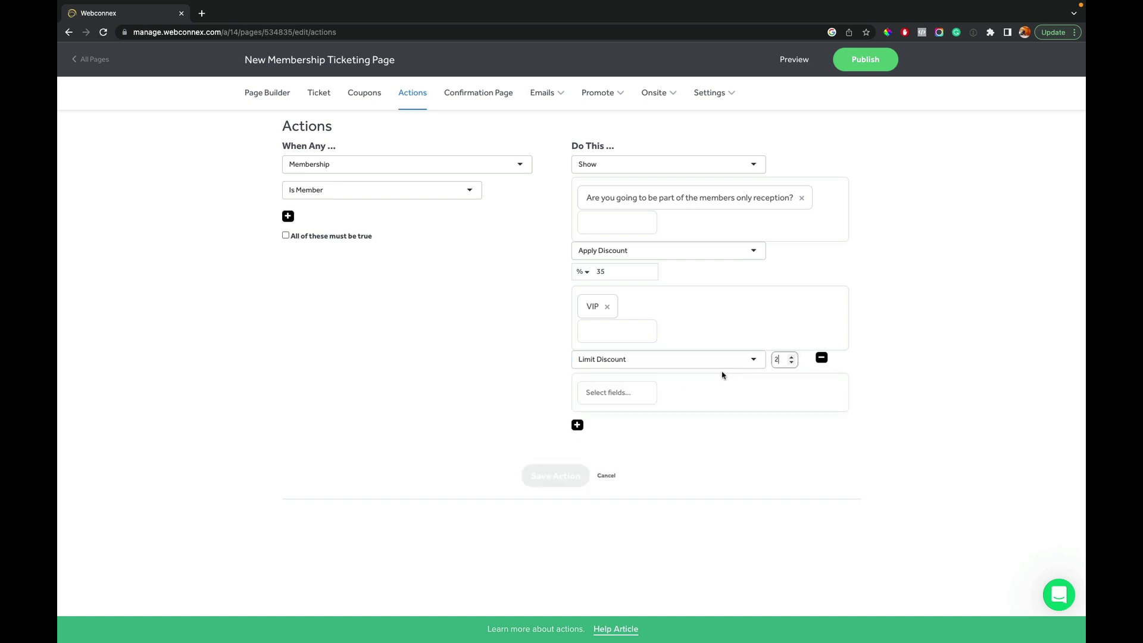
click(613, 393)
click(612, 443)
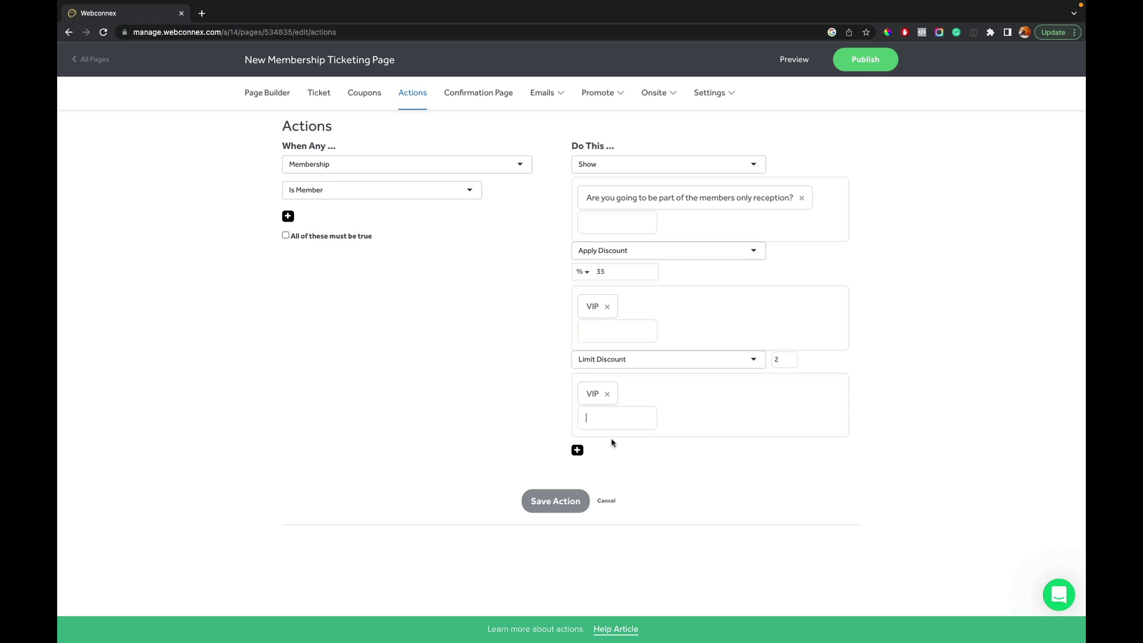
click(572, 502)
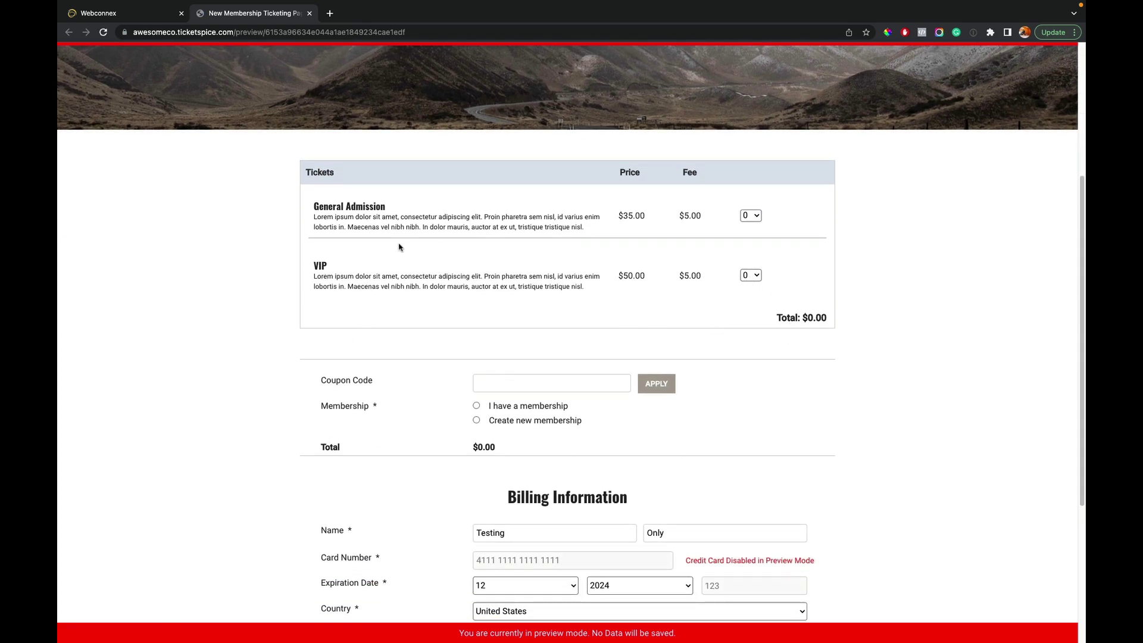
In the preview, choose Create new membership with Super Awesome Membership, check VIP at $32.50, then close it
click(476, 421)
click(488, 459)
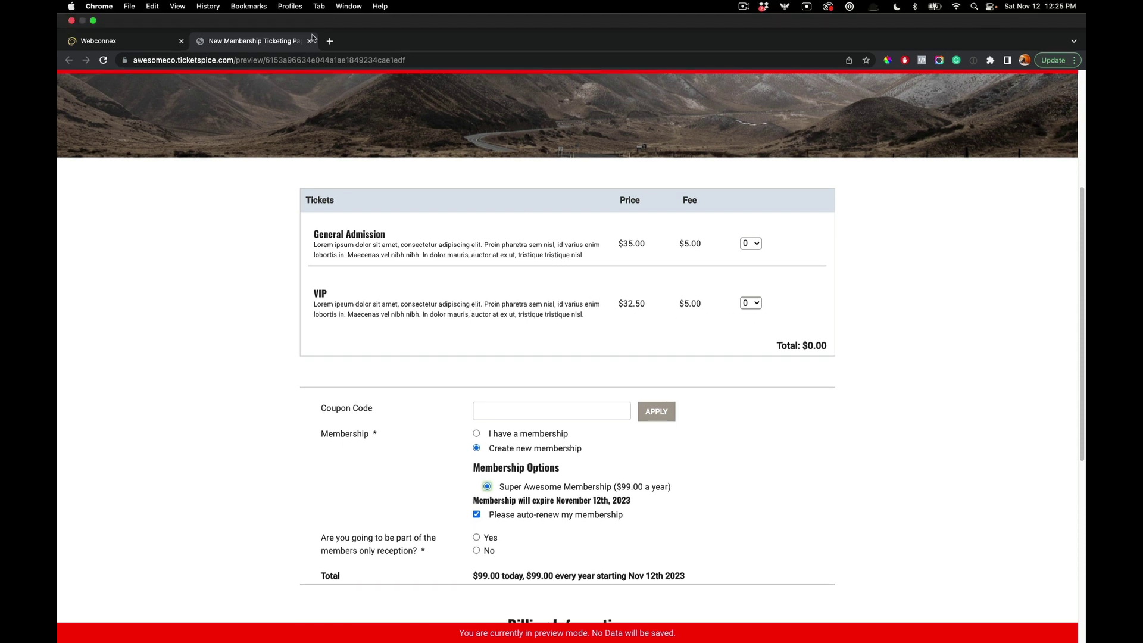
click(310, 13)
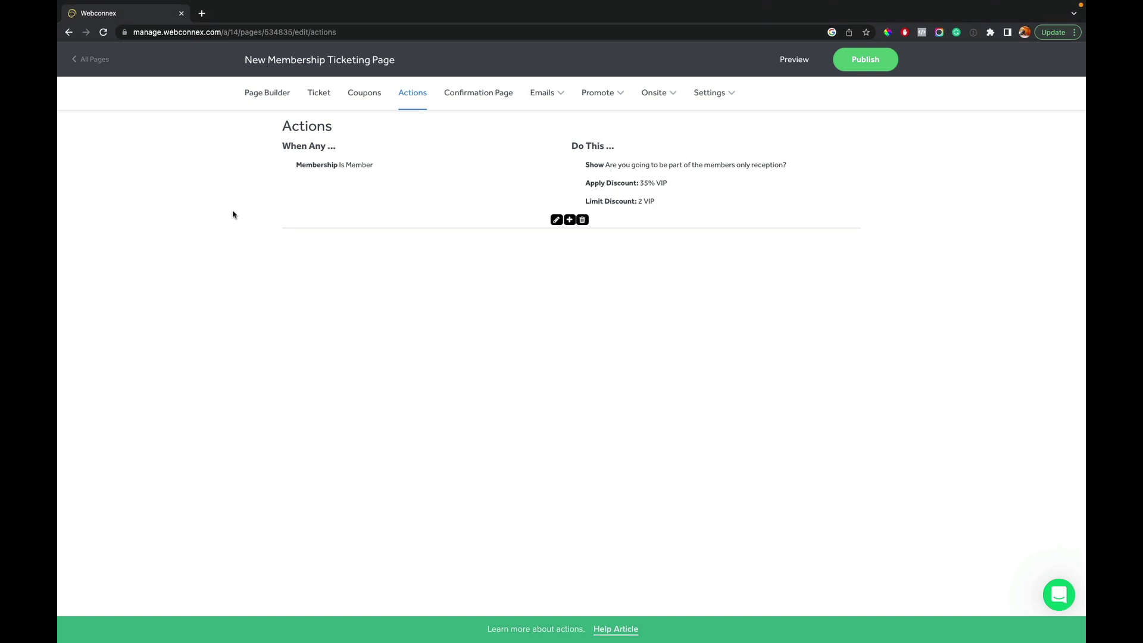
From the page builder, publish the New Membership Ticketing Page and view the live published page
click(272, 93)
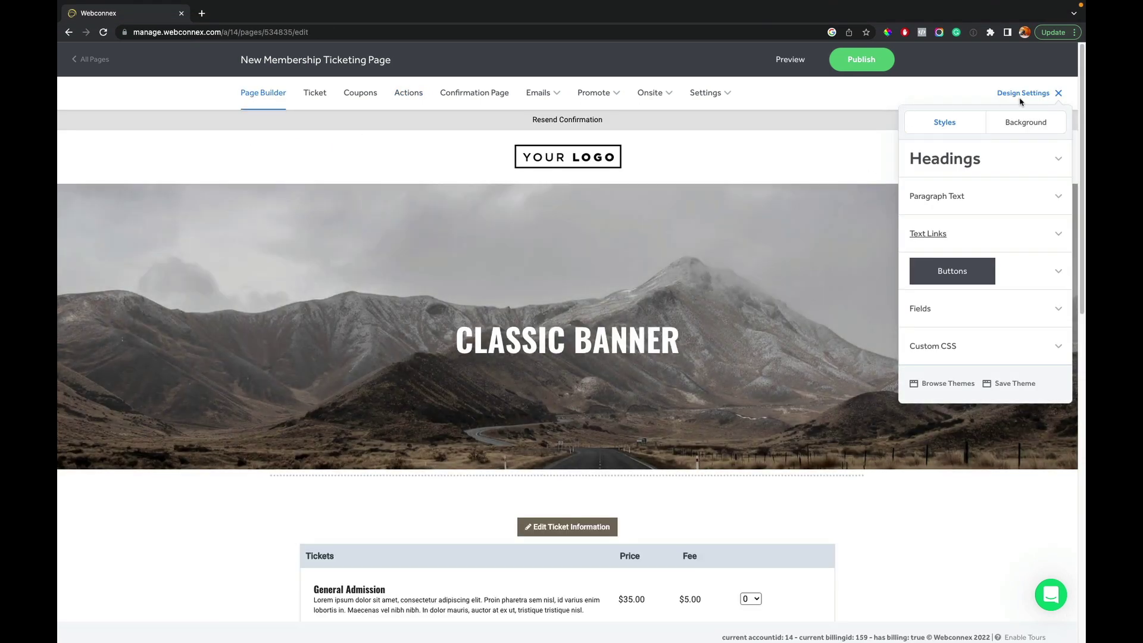
click(1059, 93)
scroll(832, 306, down, 1)
scroll(832, 307, down, 6)
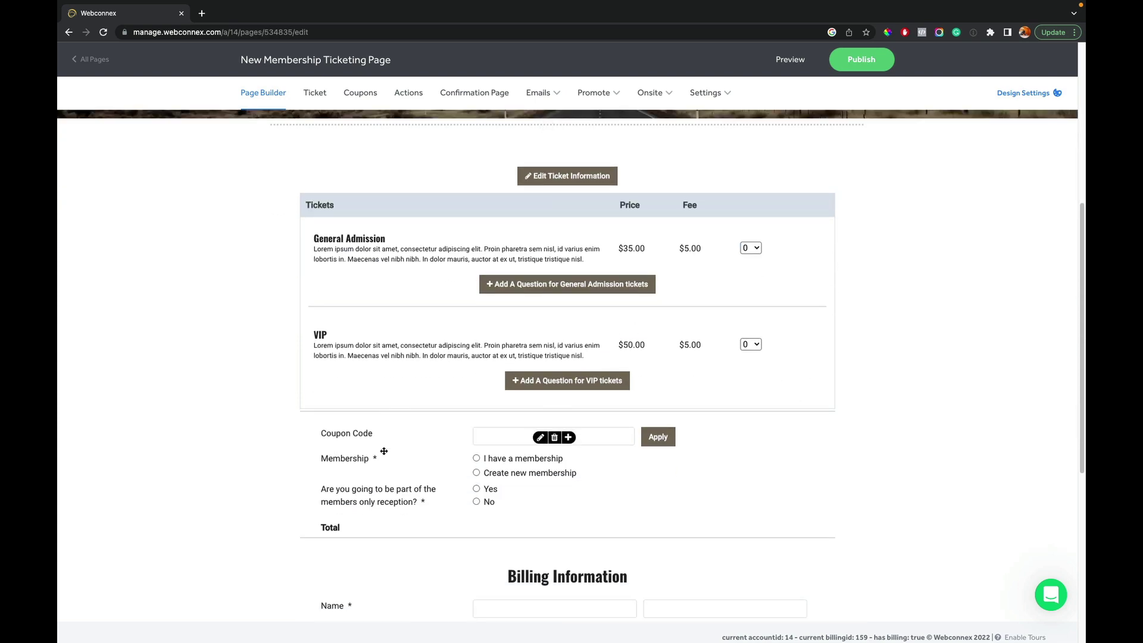
mouse_move(433, 496)
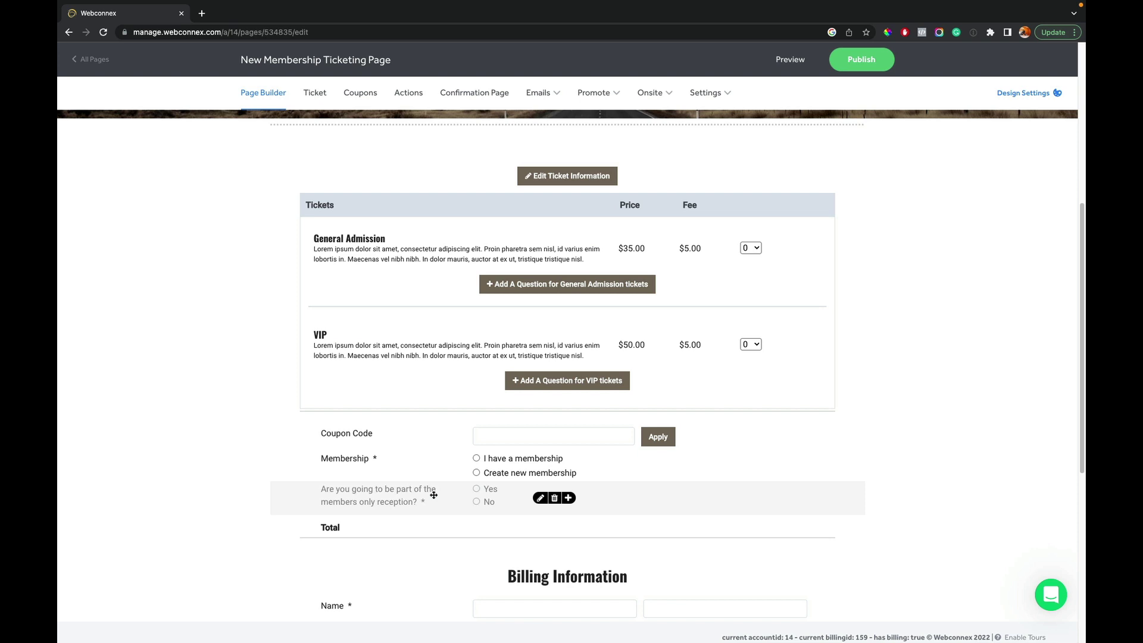
click(861, 59)
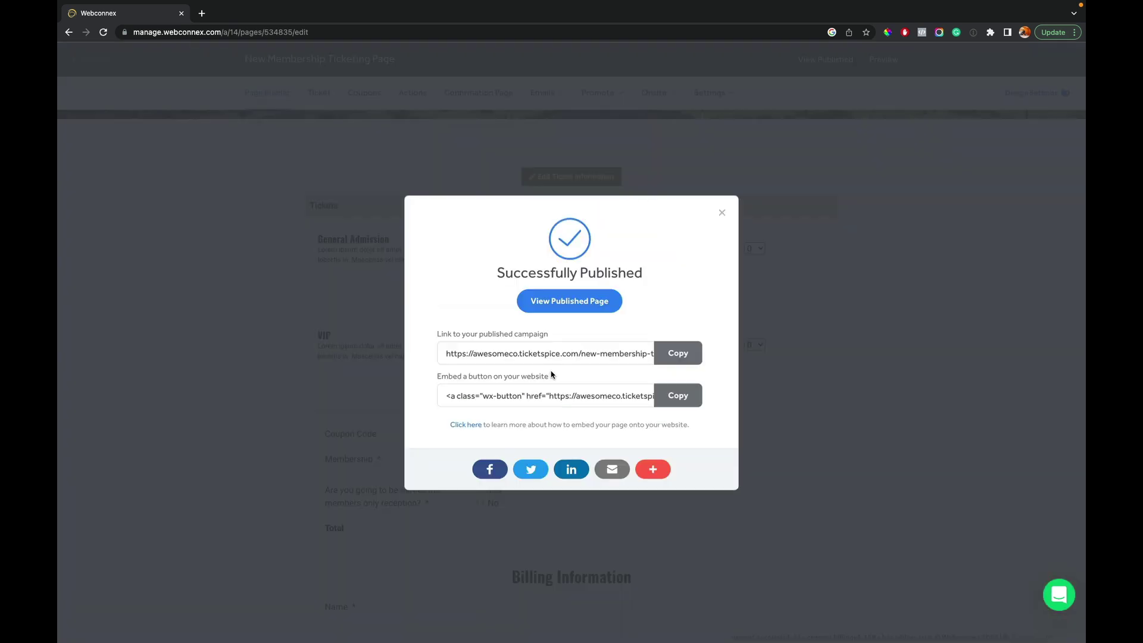
click(556, 305)
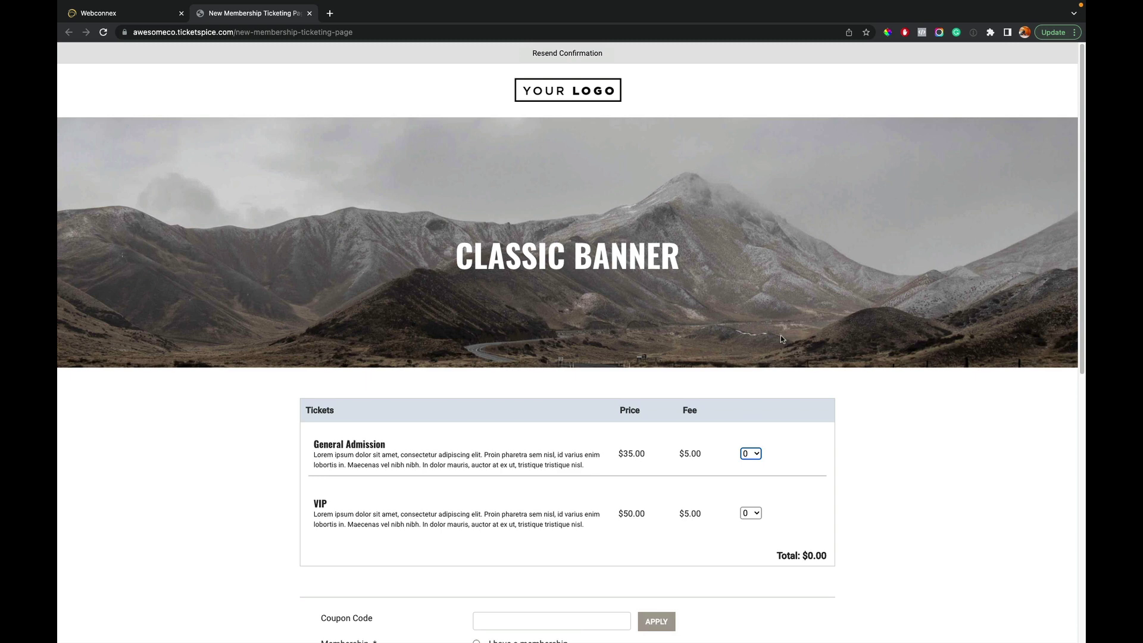
Choose 2 VIP tickets with a new Super Awesome Membership, keeping auto-renew on
scroll(779, 345, down, 3)
click(751, 377)
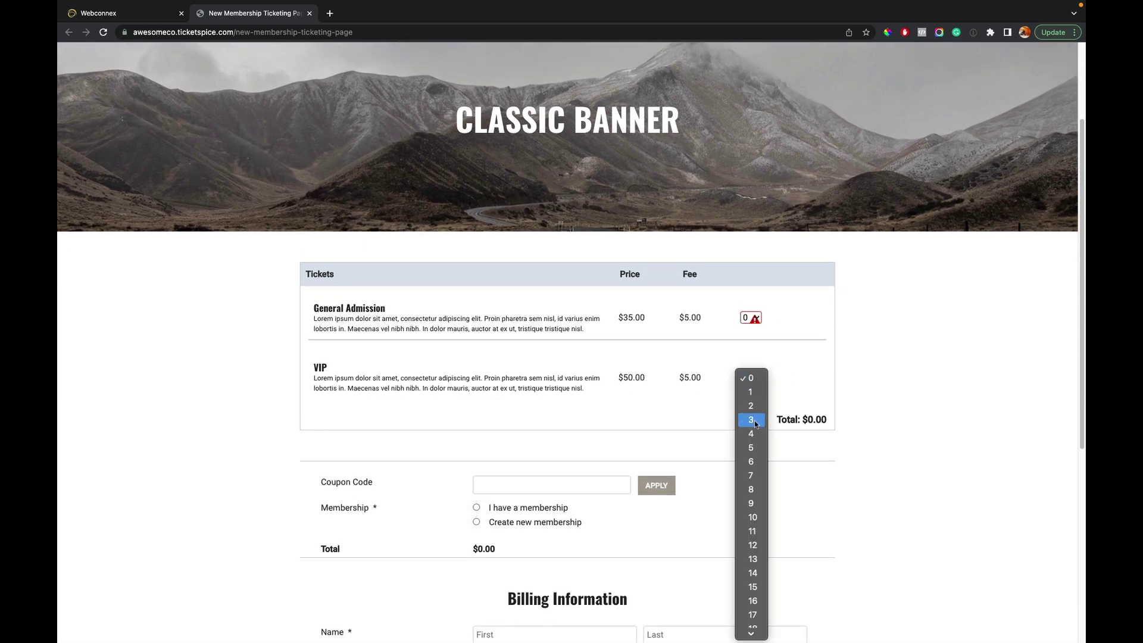
click(751, 405)
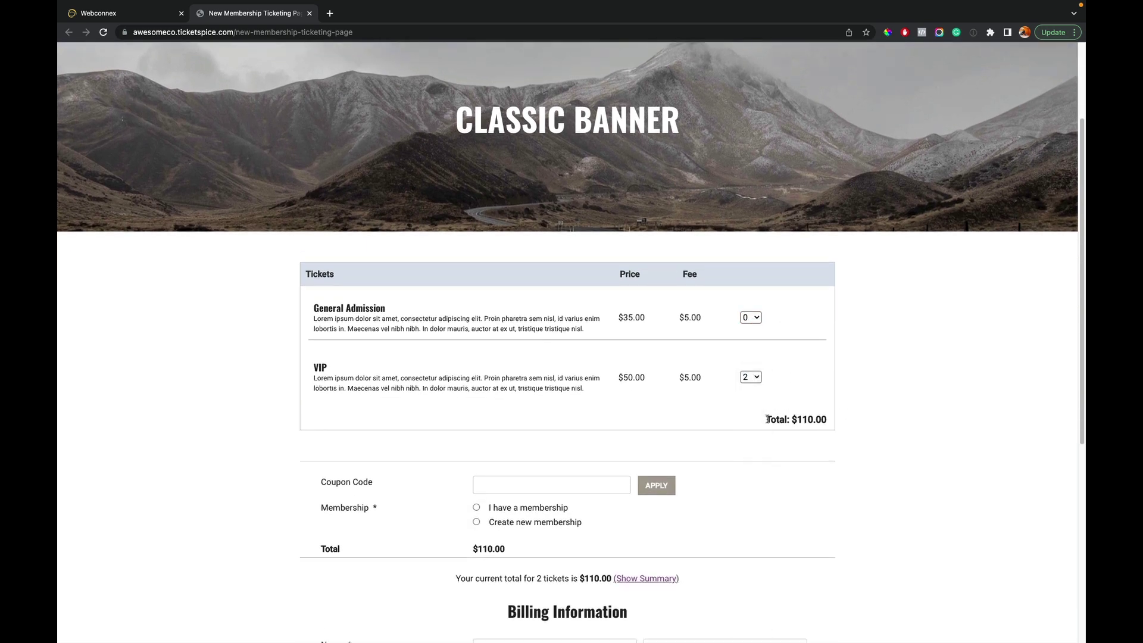
scroll(684, 470, down, 1)
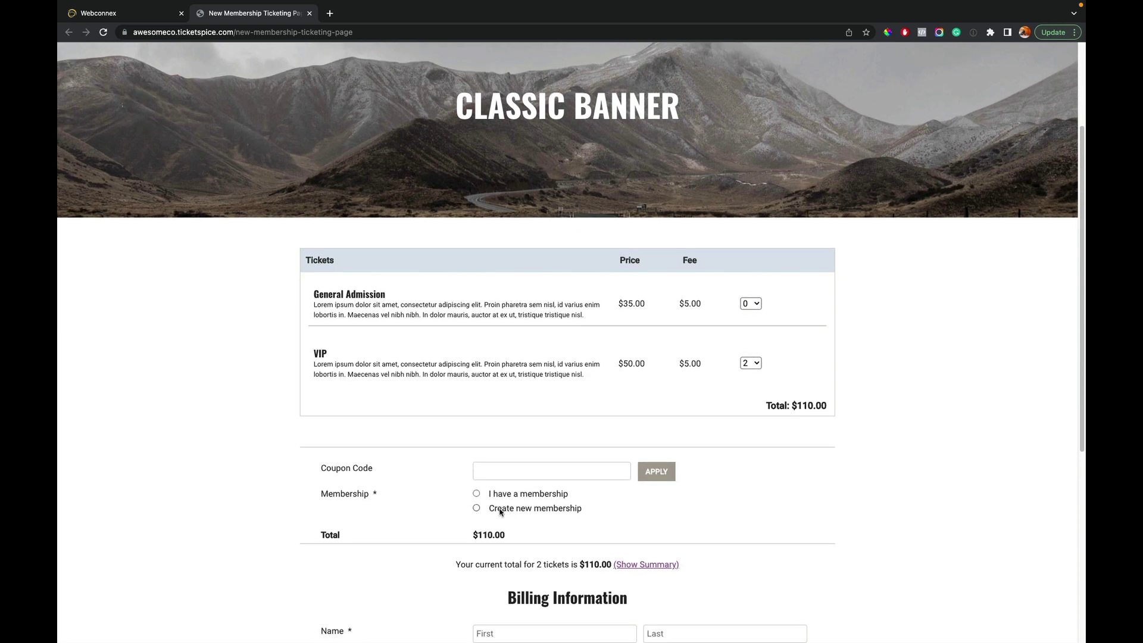
click(501, 510)
scroll(741, 475, down, 1)
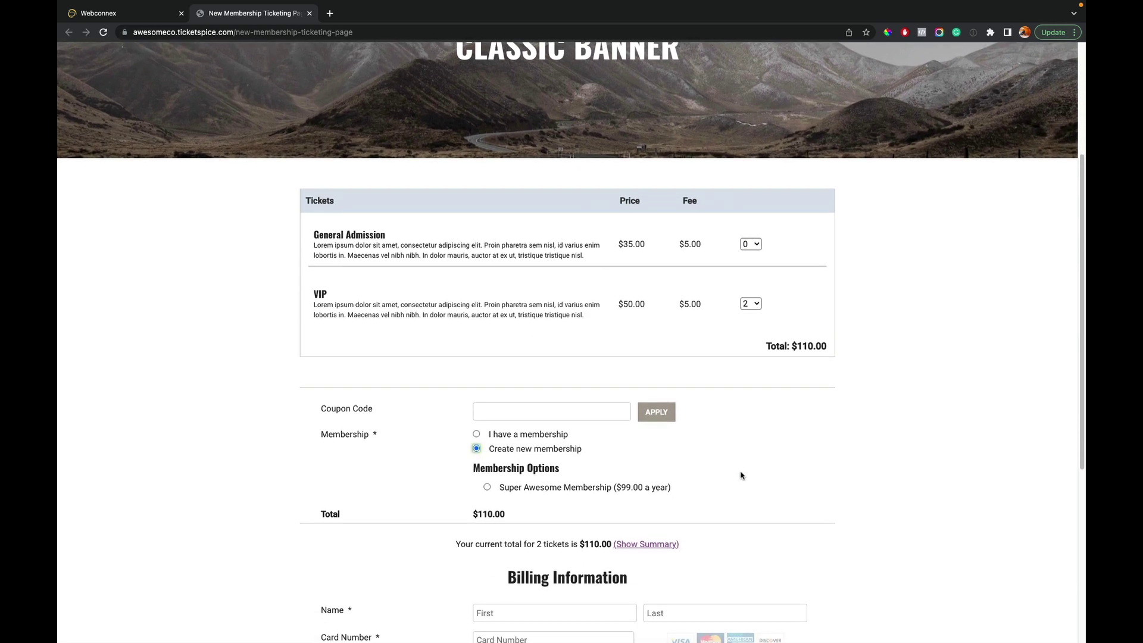
click(500, 488)
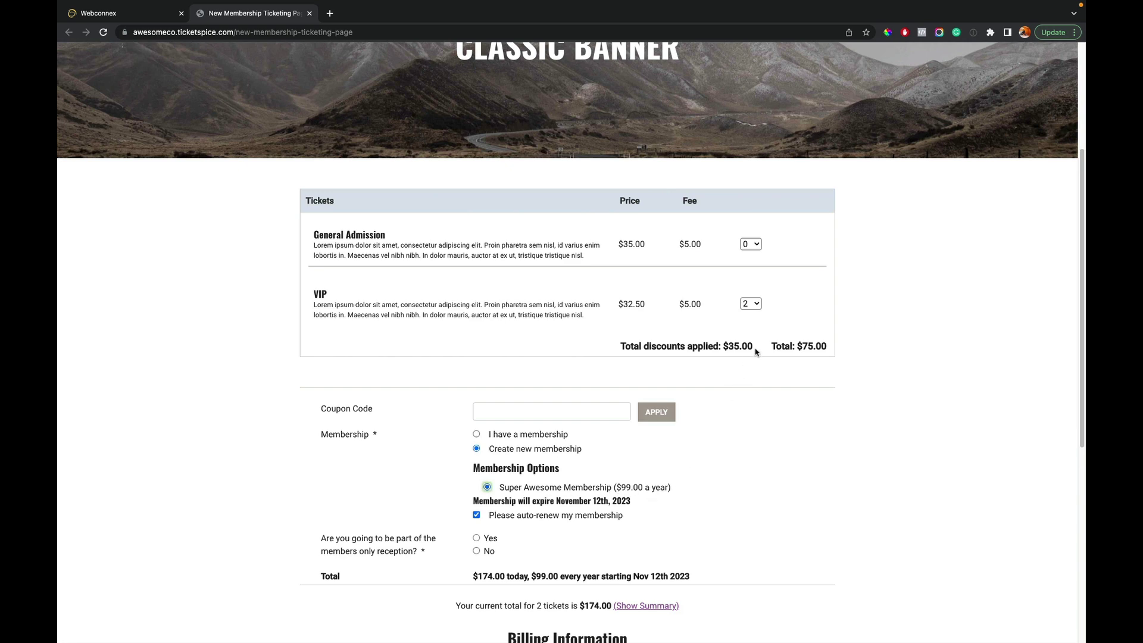
scroll(822, 457, down, 1)
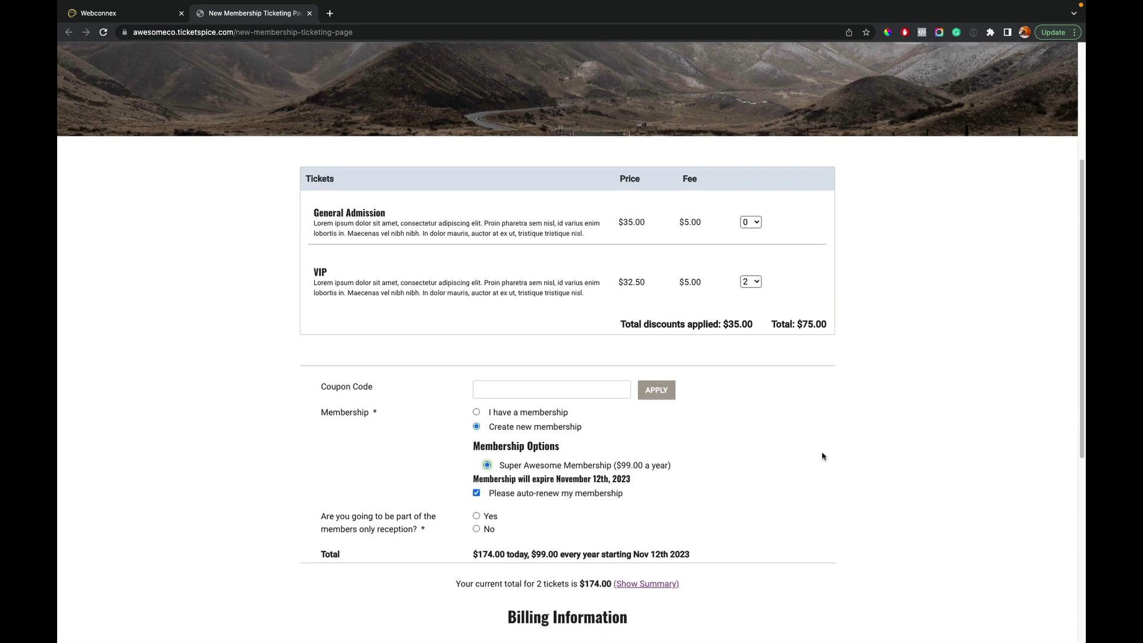
scroll(822, 456, down, 1)
click(477, 470)
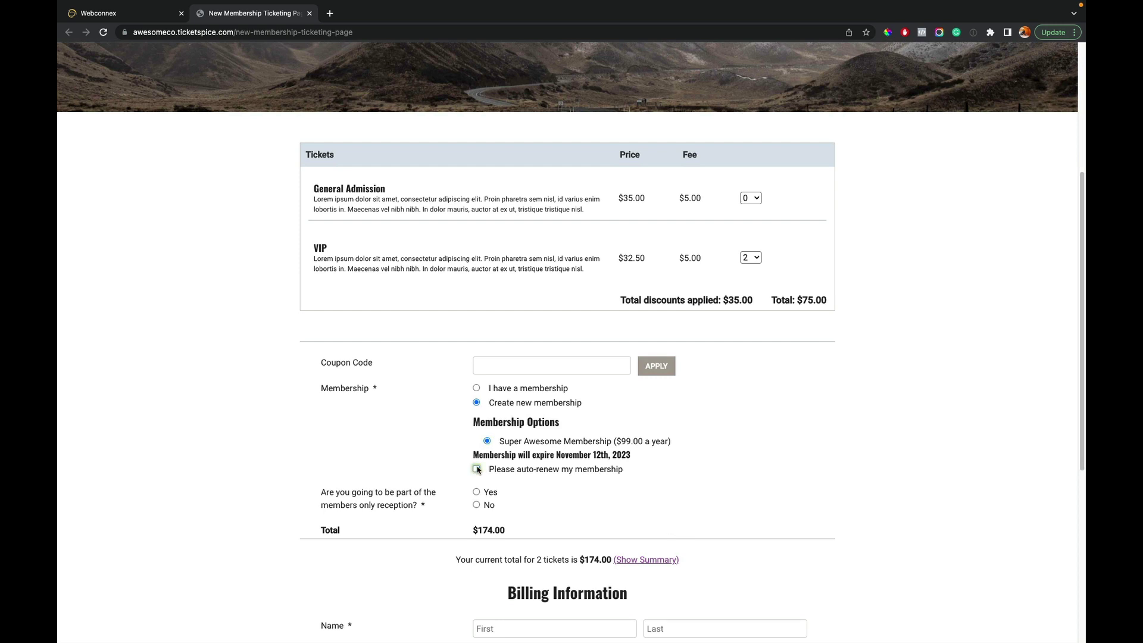
click(477, 469)
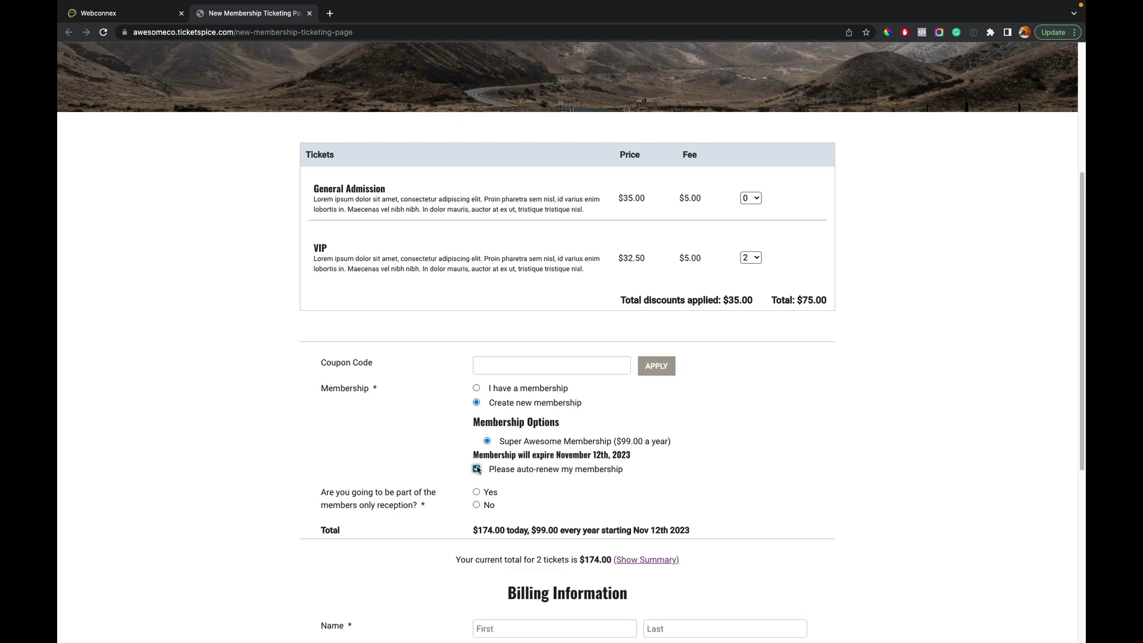
Answer Yes to the members reception, fill in the billing details, and submit the order
click(477, 492)
scroll(933, 473, down, 3)
scroll(933, 473, down, 5)
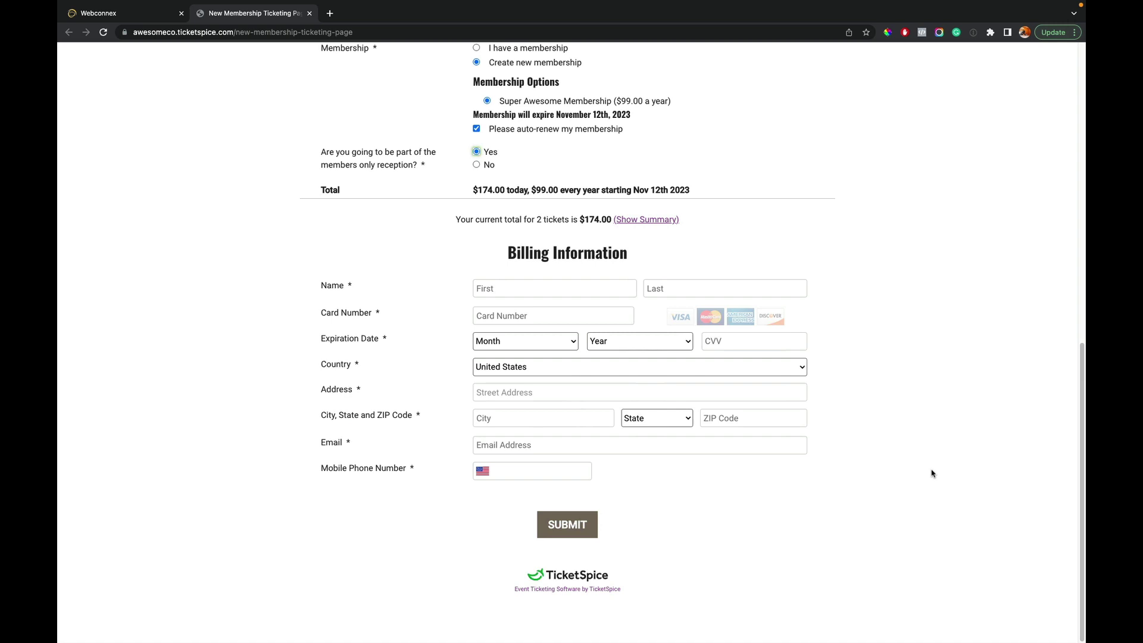
click(561, 290)
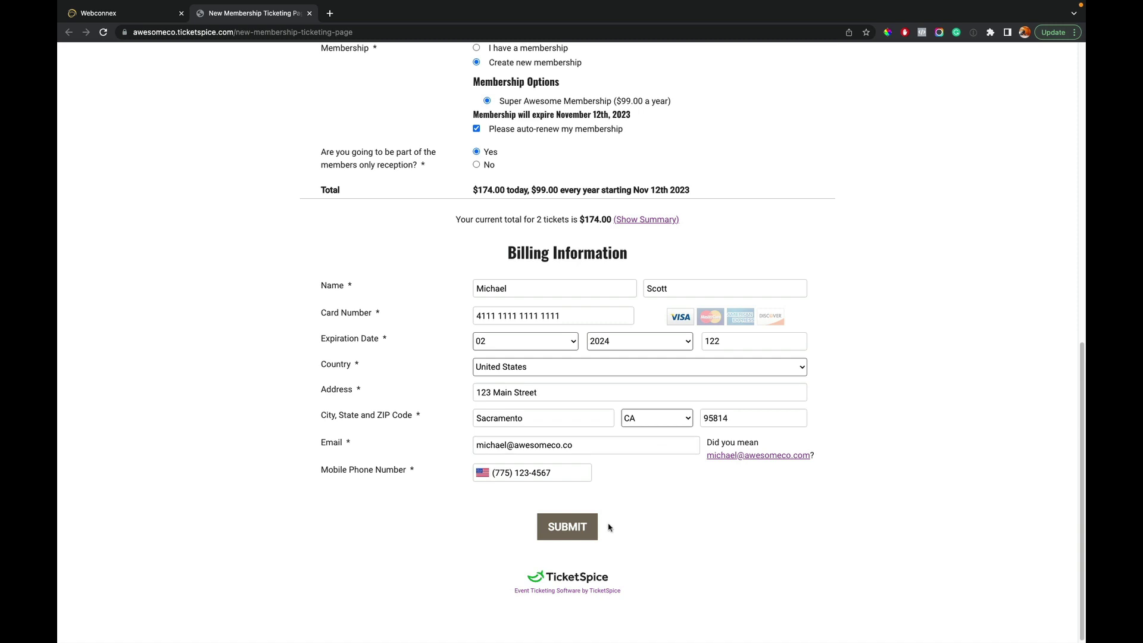
click(581, 535)
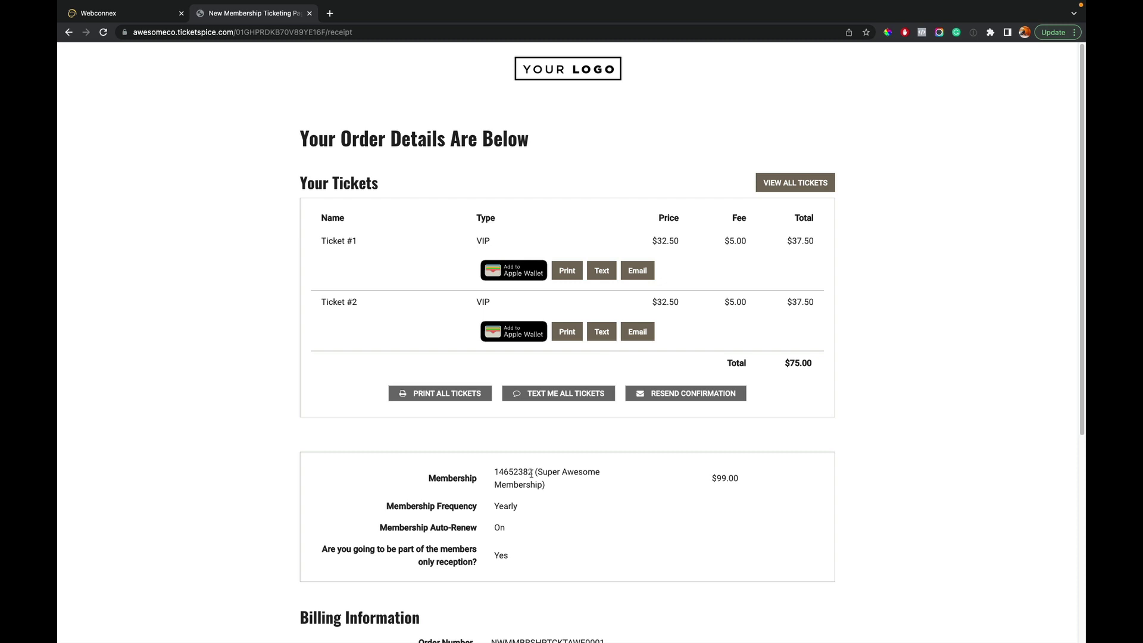
Review the receipt's membership number and $32.50 VIP tickets, then go back to the ticketing page
drag(534, 472, 495, 475)
key(super+c)
scroll(761, 357, down, 1)
scroll(761, 358, down, 5)
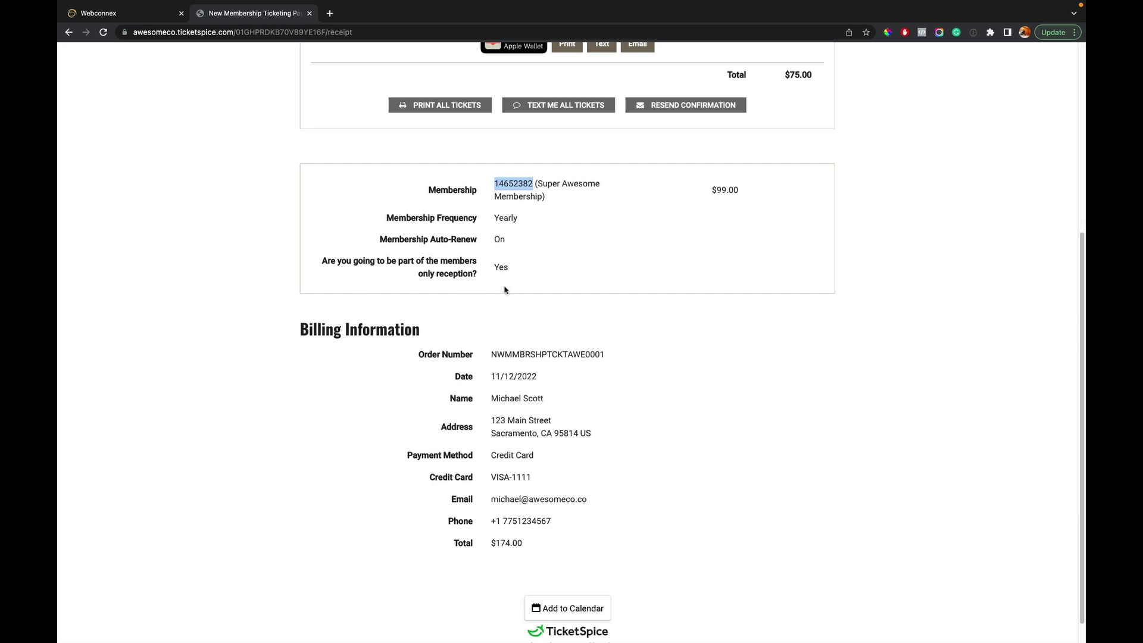
scroll(505, 290, up, 3)
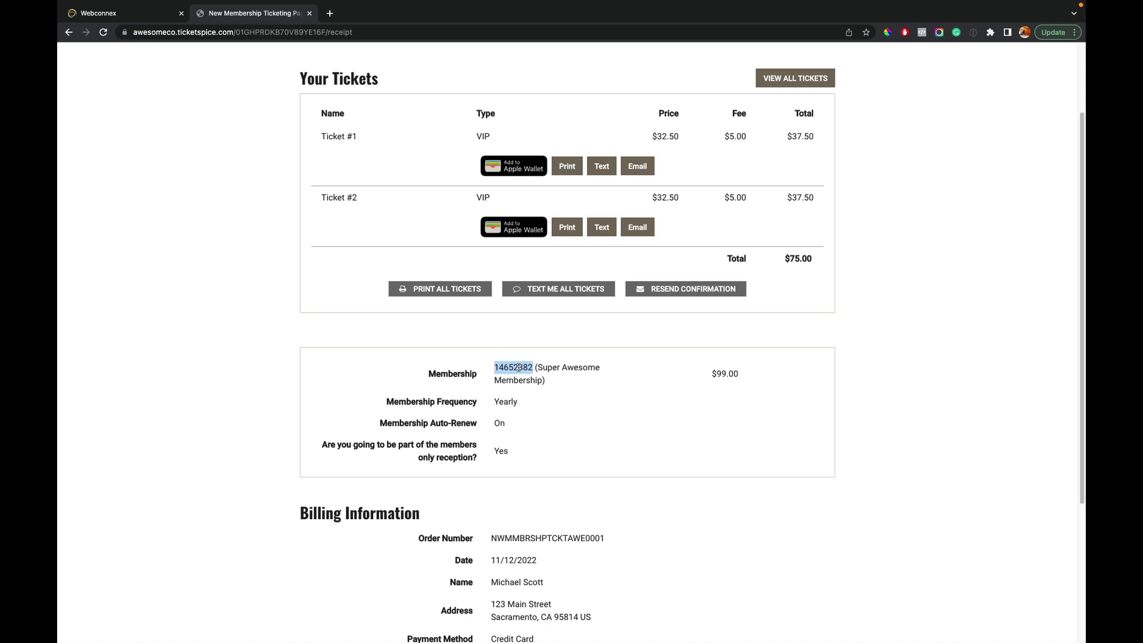
click(655, 419)
scroll(654, 419, up, 3)
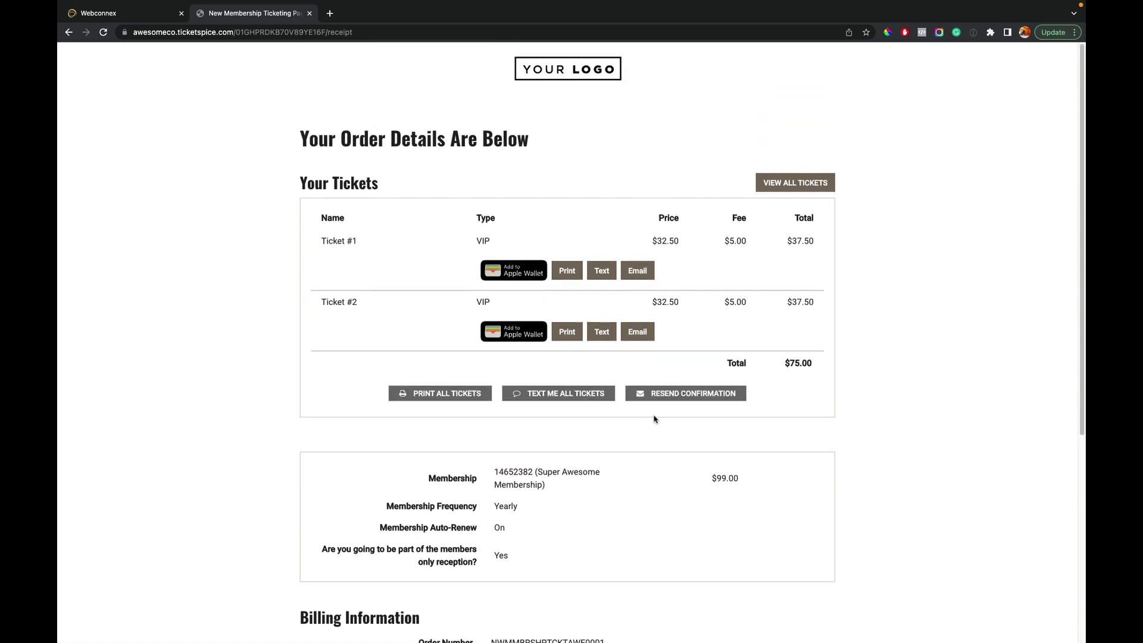
click(68, 33)
scroll(613, 125, down, 3)
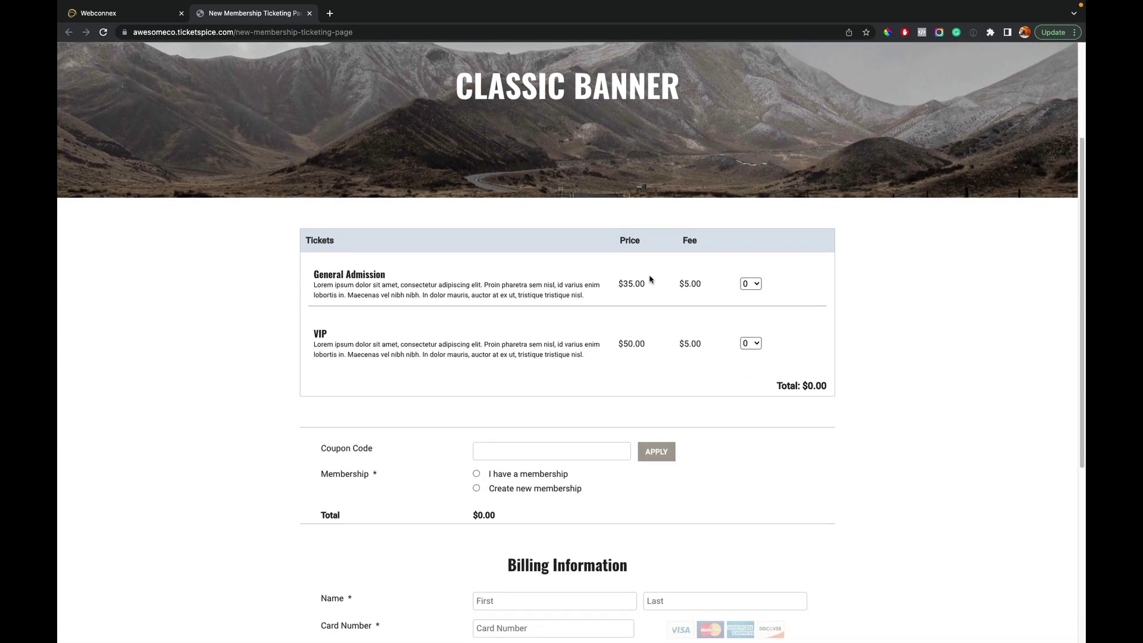
Select 2 VIP tickets, choose I have a membership, and paste the membership number into its field
click(755, 345)
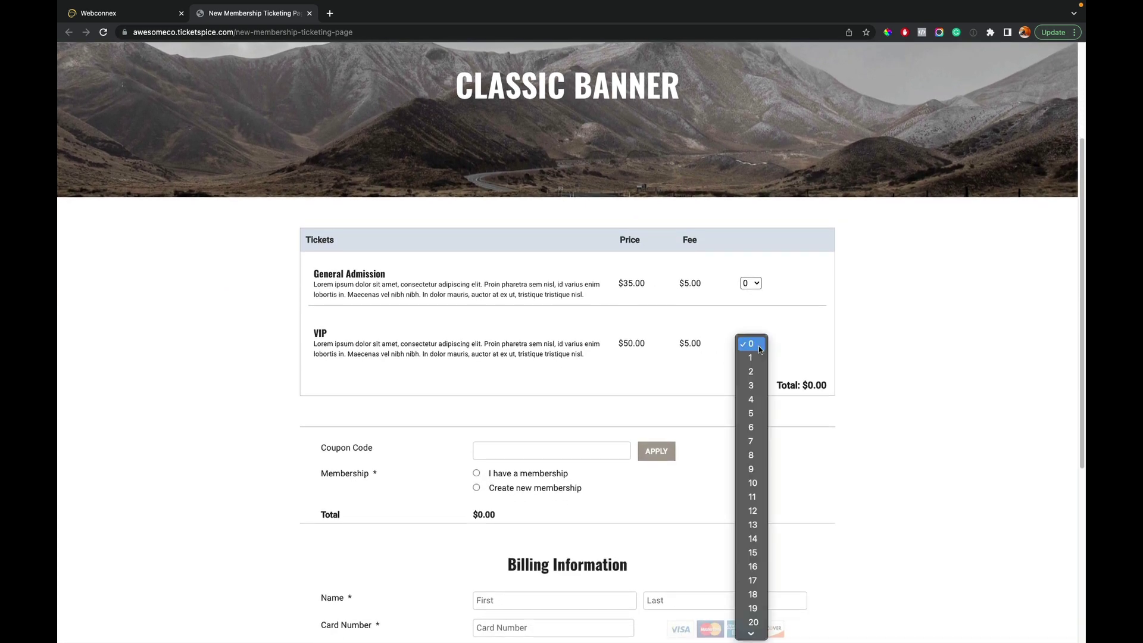
click(762, 375)
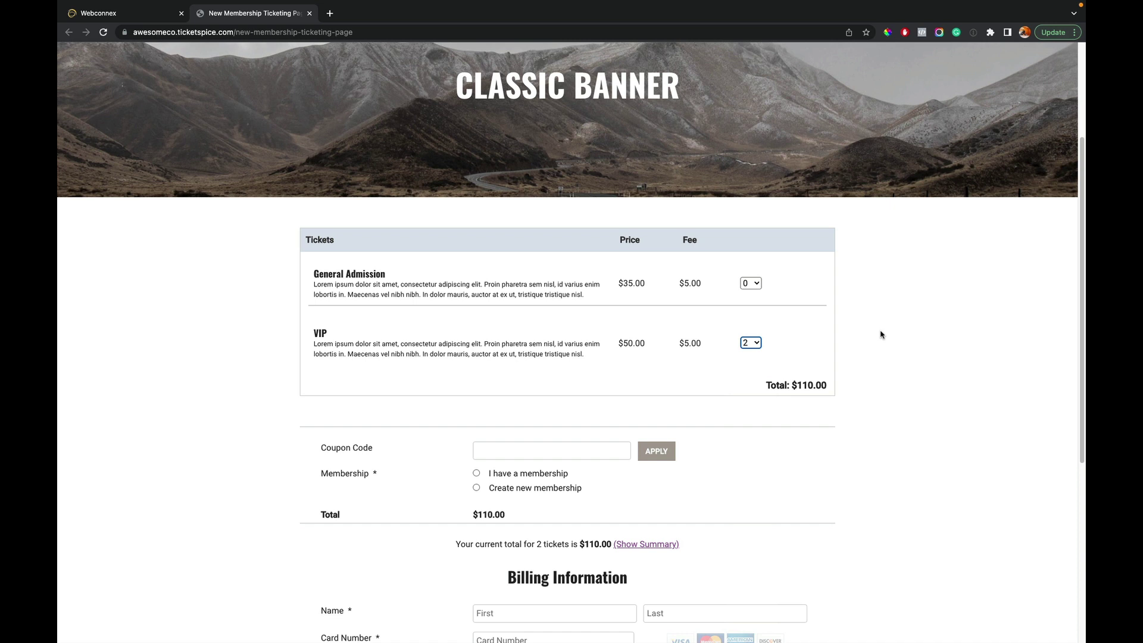
scroll(881, 331, down, 2)
click(536, 389)
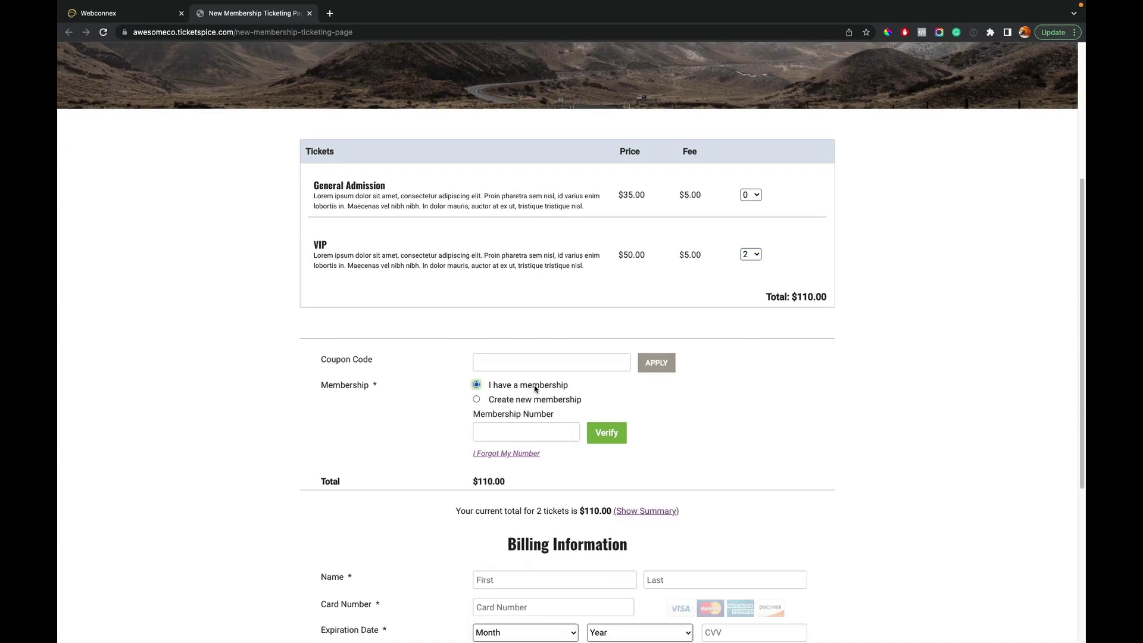
click(538, 456)
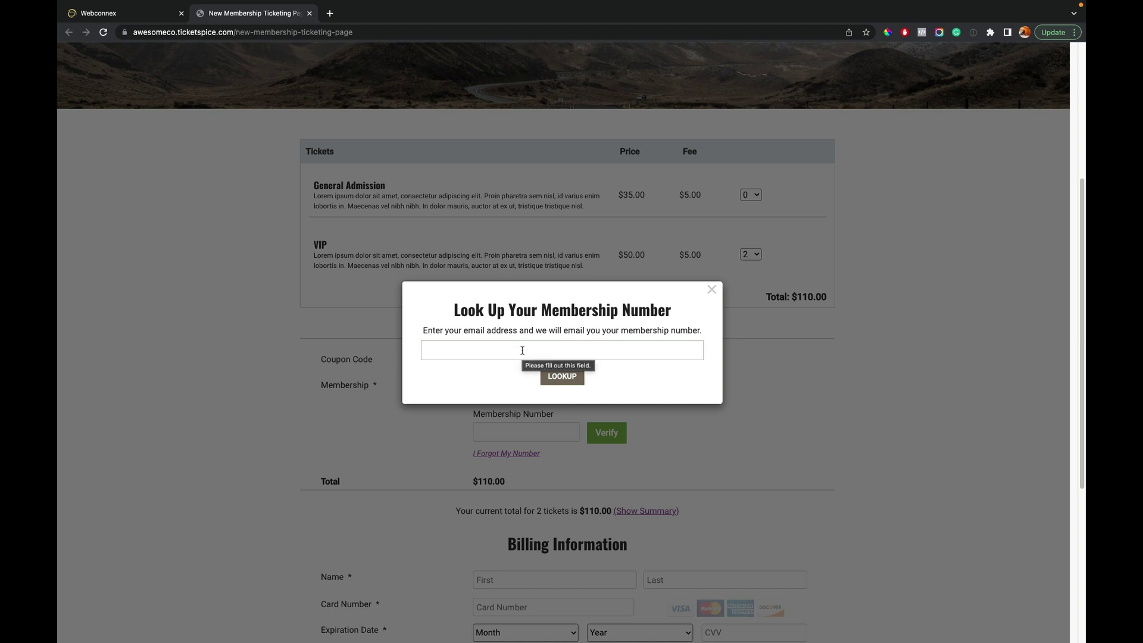
click(712, 290)
click(553, 426)
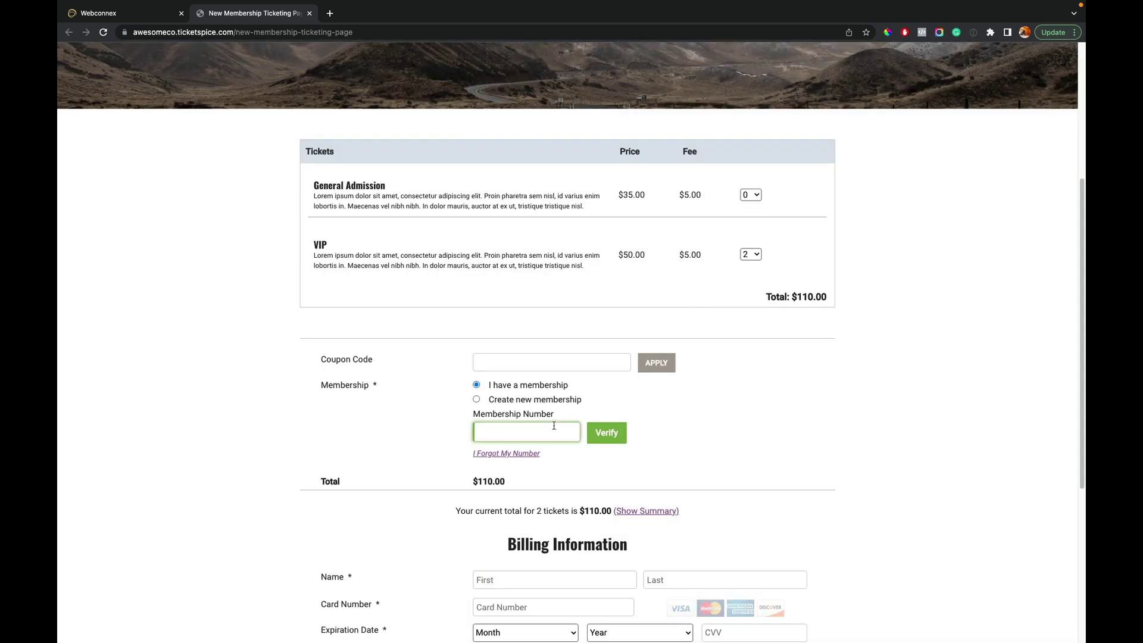
key(super+v)
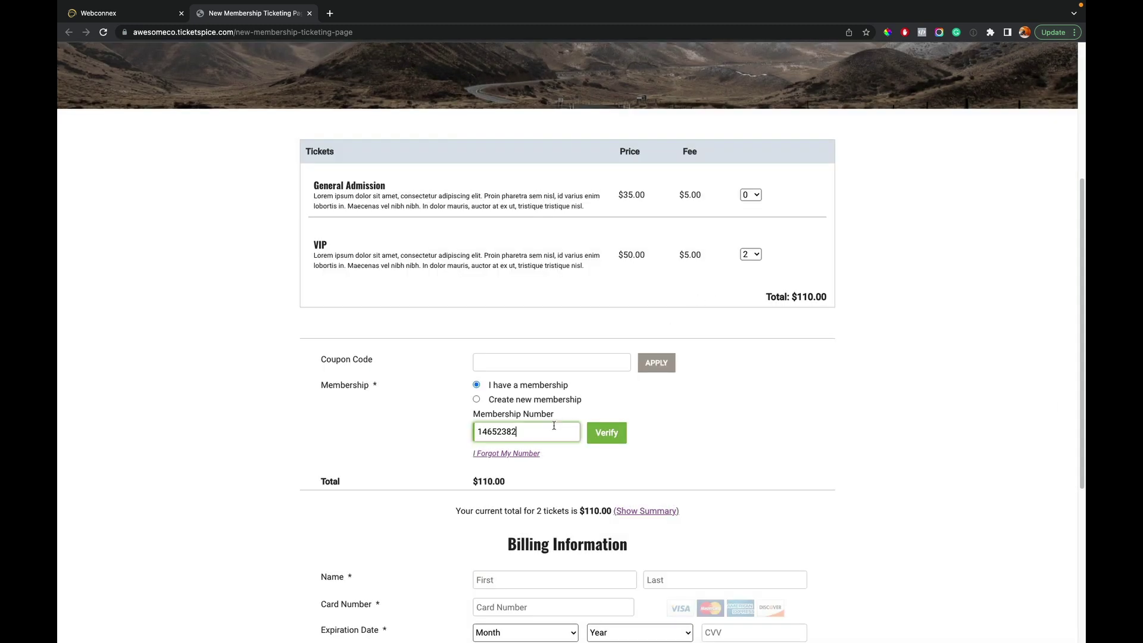
Verify the membership for the discount, answer No to the reception question, and review the $75.00 total
click(613, 438)
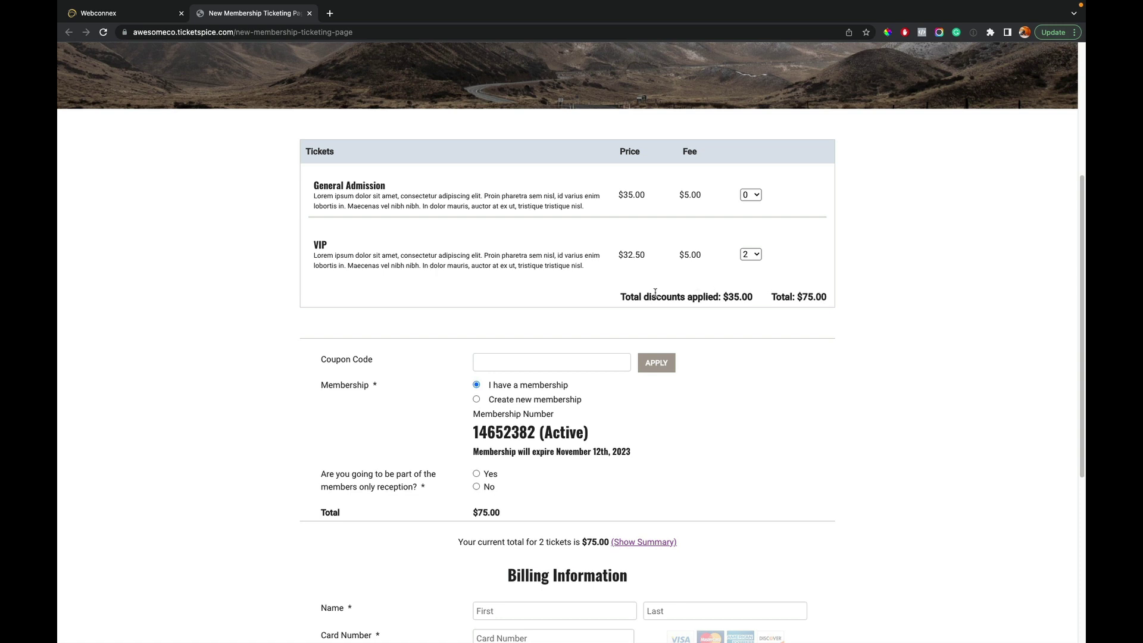
scroll(655, 417, down, 1)
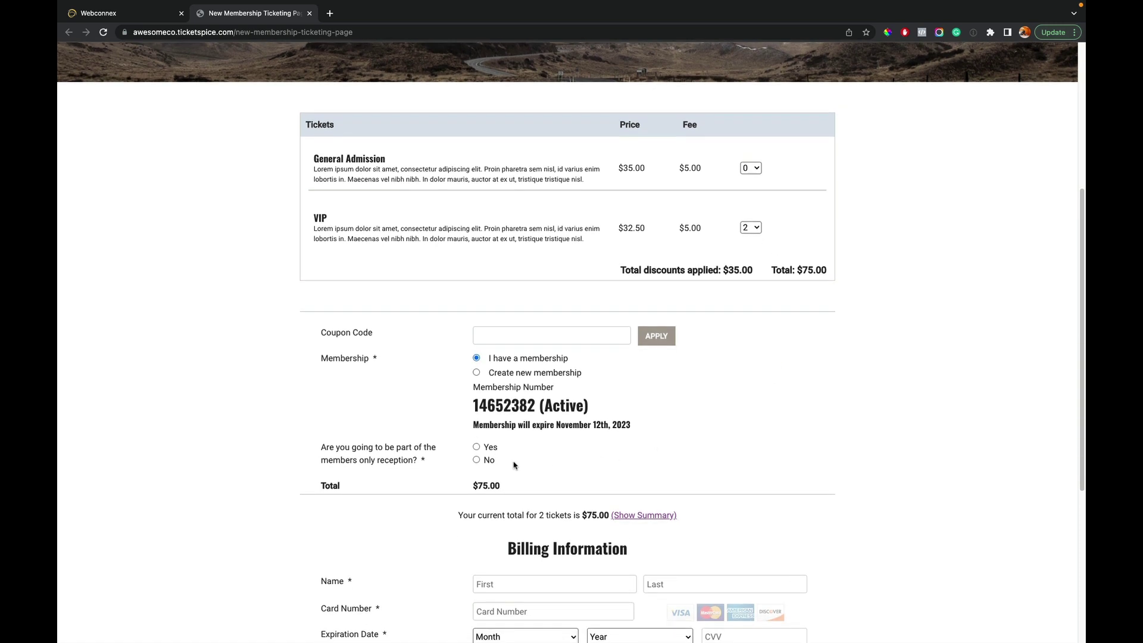
click(490, 450)
click(489, 461)
scroll(575, 440, down, 5)
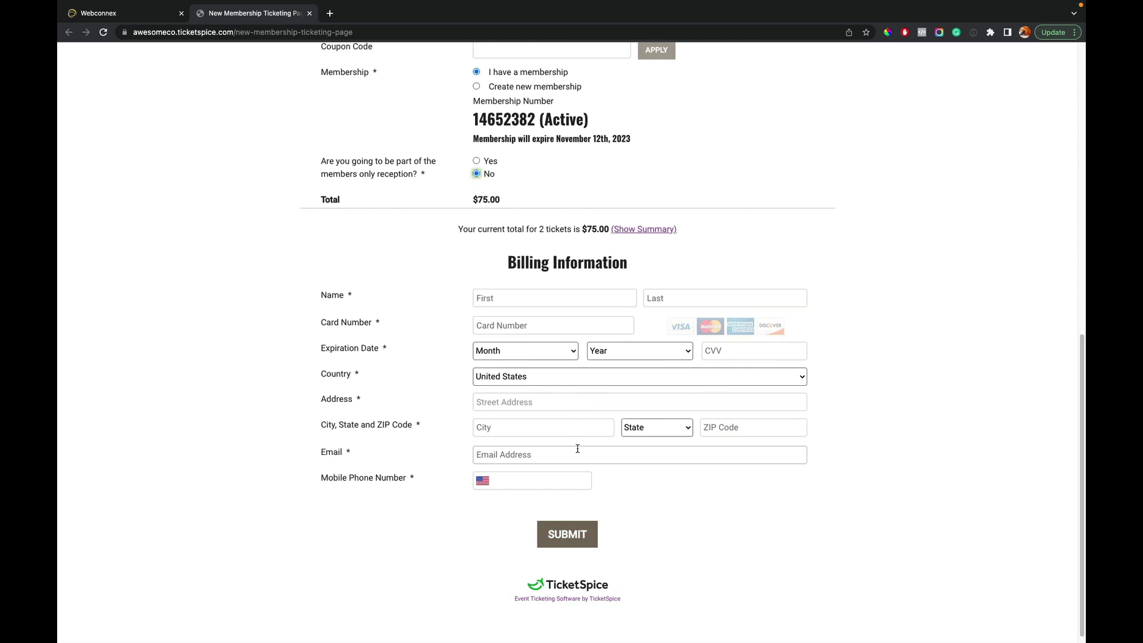
scroll(578, 449, up, 10)
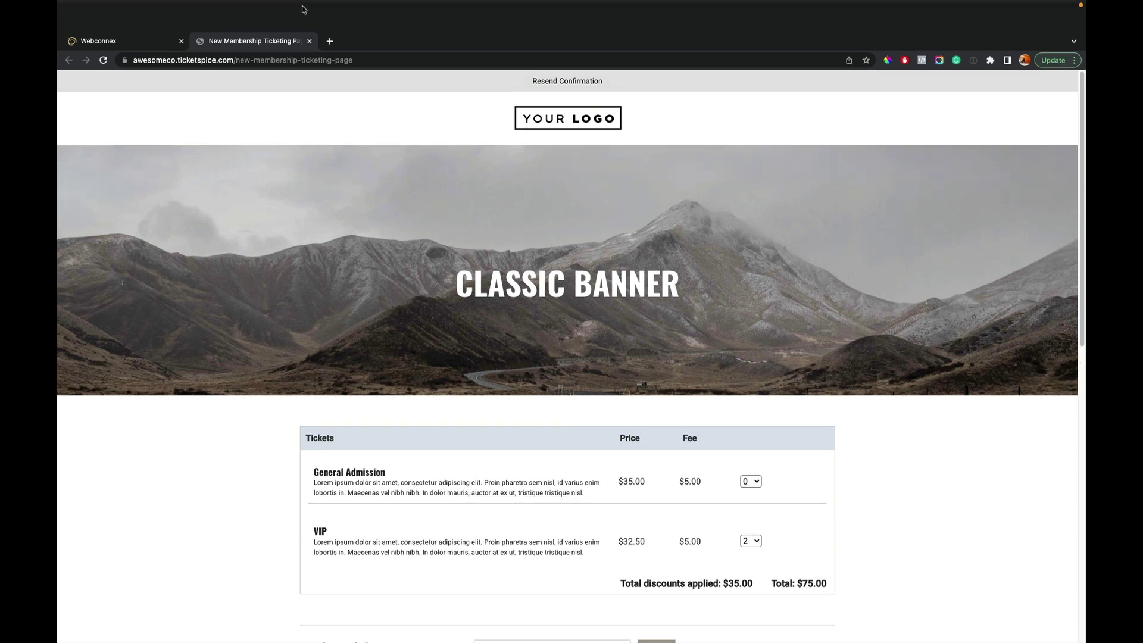
Close the test checkout and publish confirmation, then open the Memberships report from All Pages
click(310, 40)
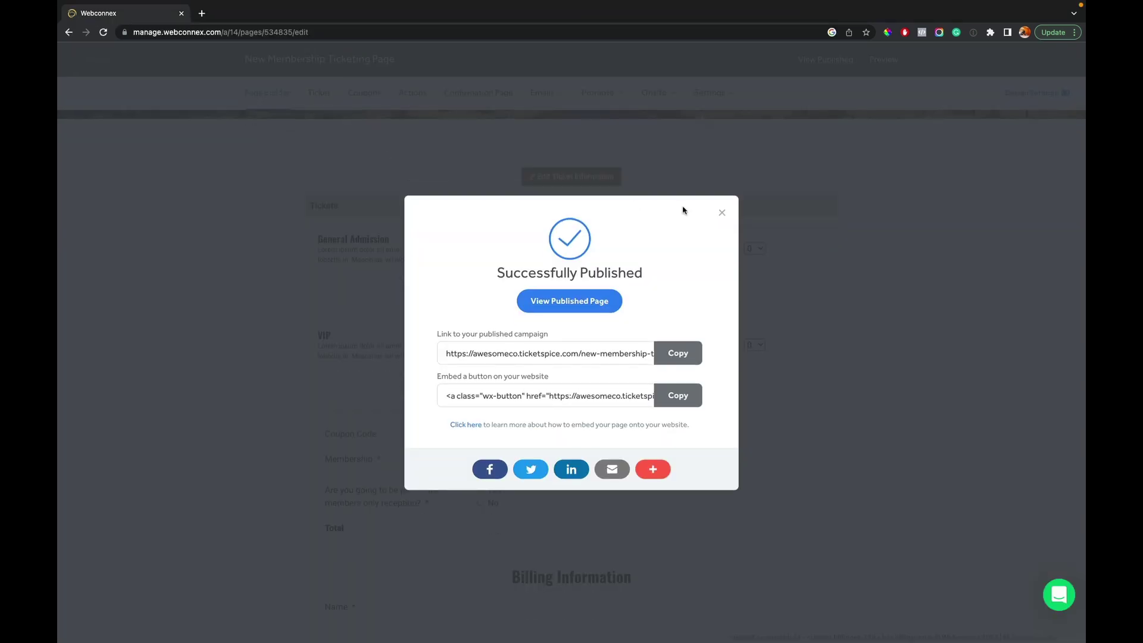
click(721, 226)
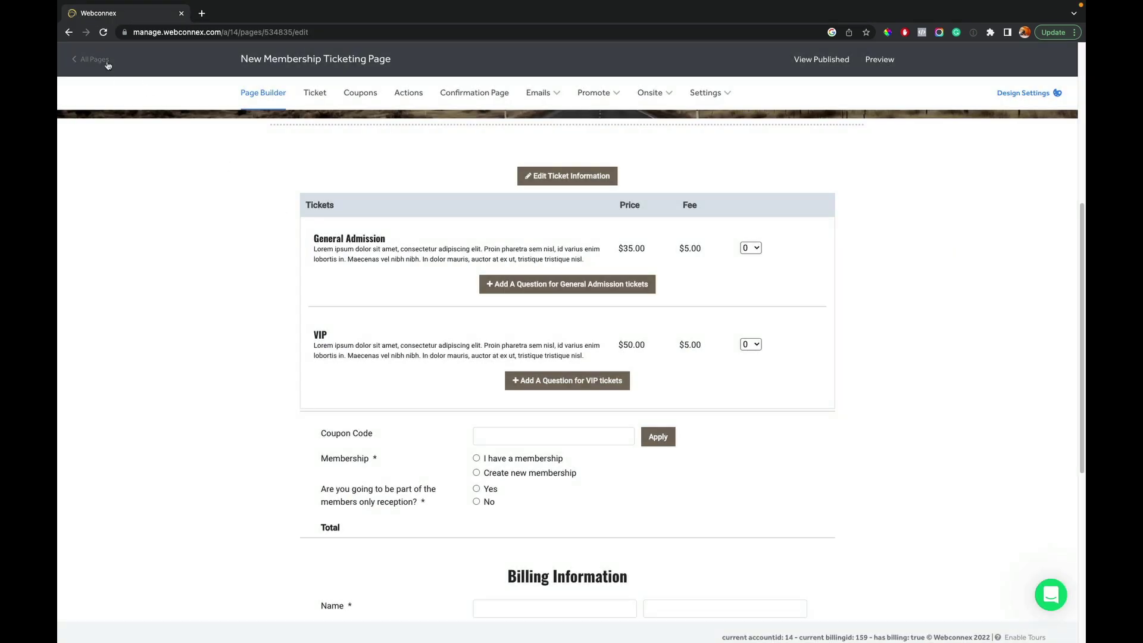
click(106, 60)
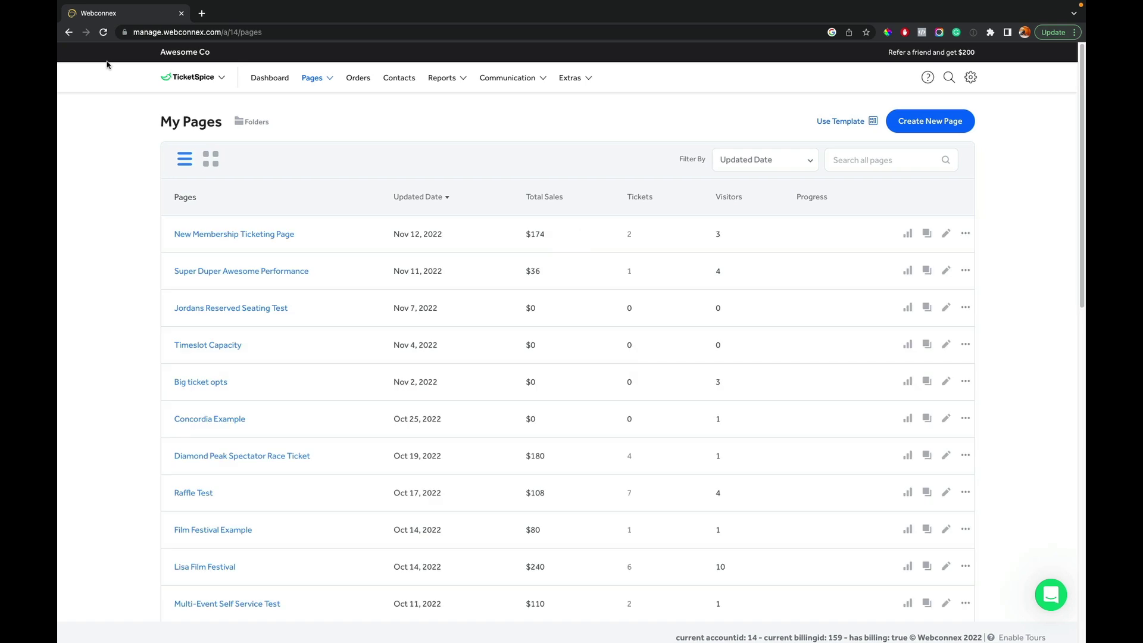
click(443, 78)
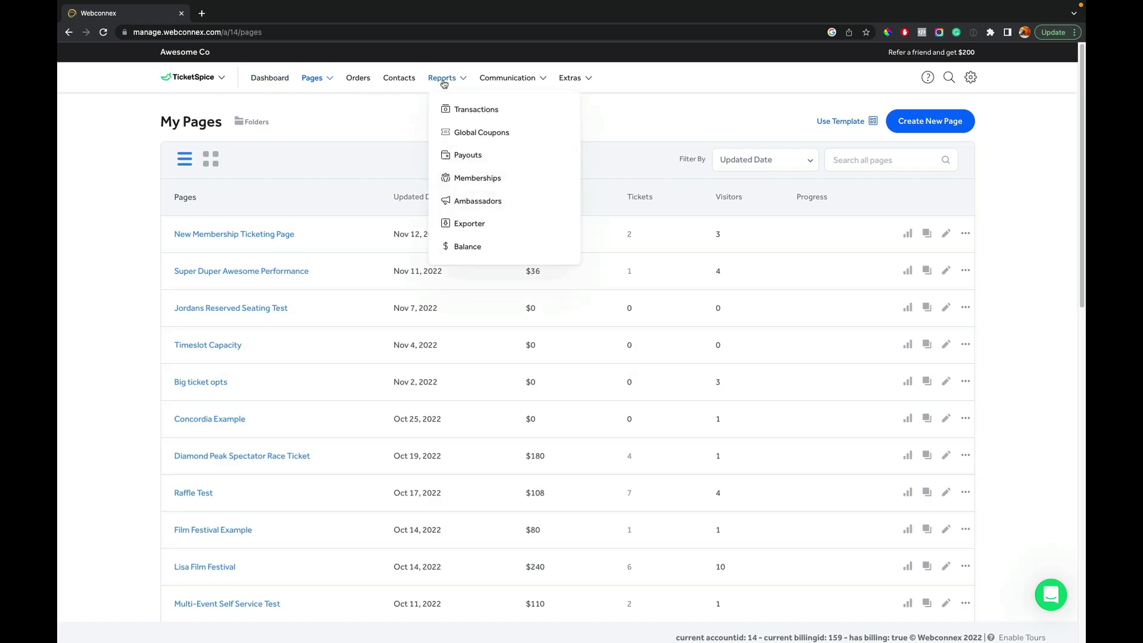
click(470, 178)
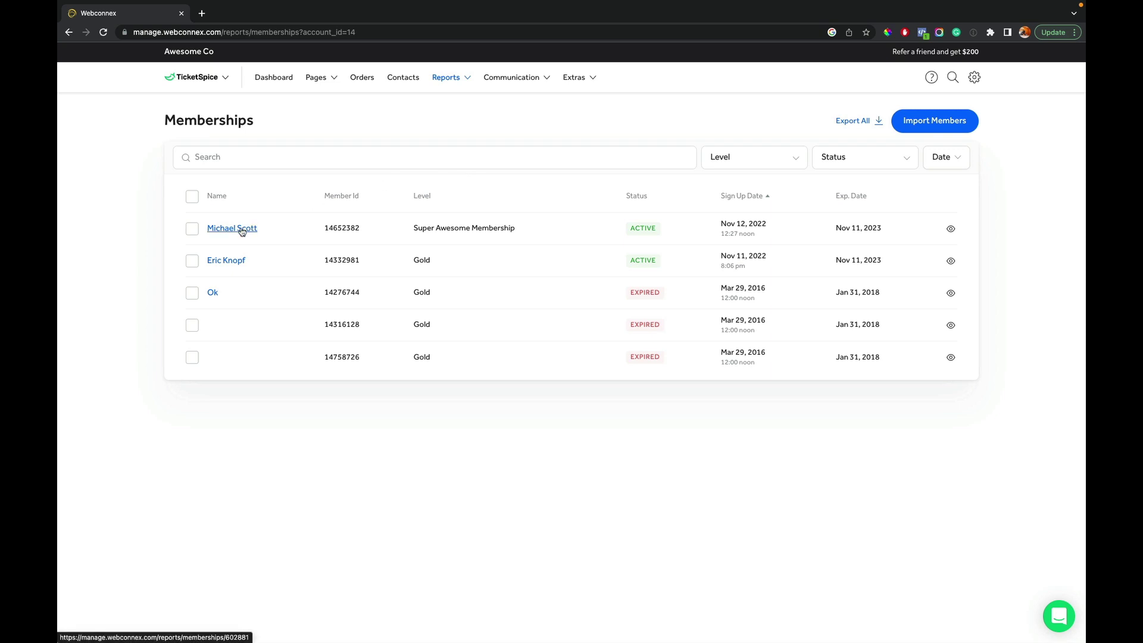
View the first member's Super Awesome Membership details and check the payment method form without changing it
click(951, 230)
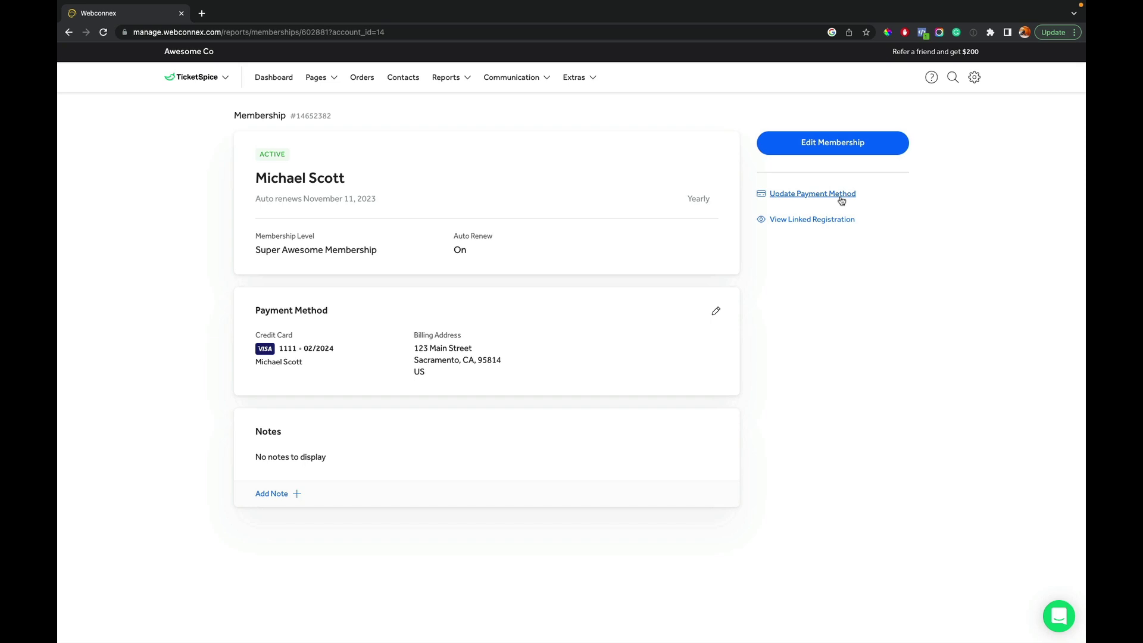
click(841, 200)
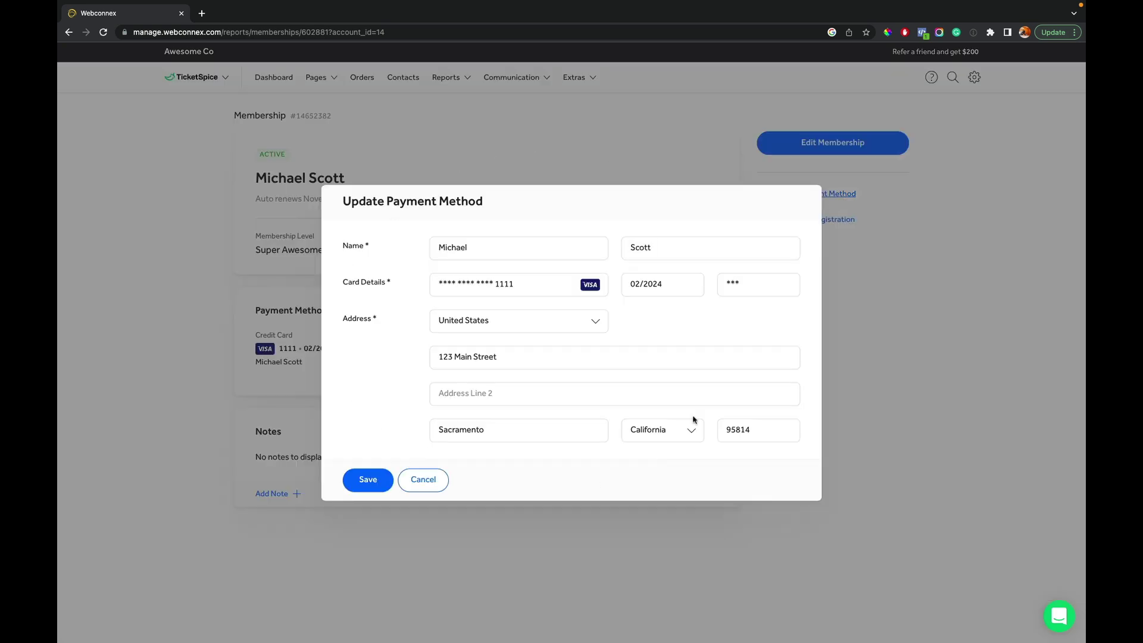
click(411, 478)
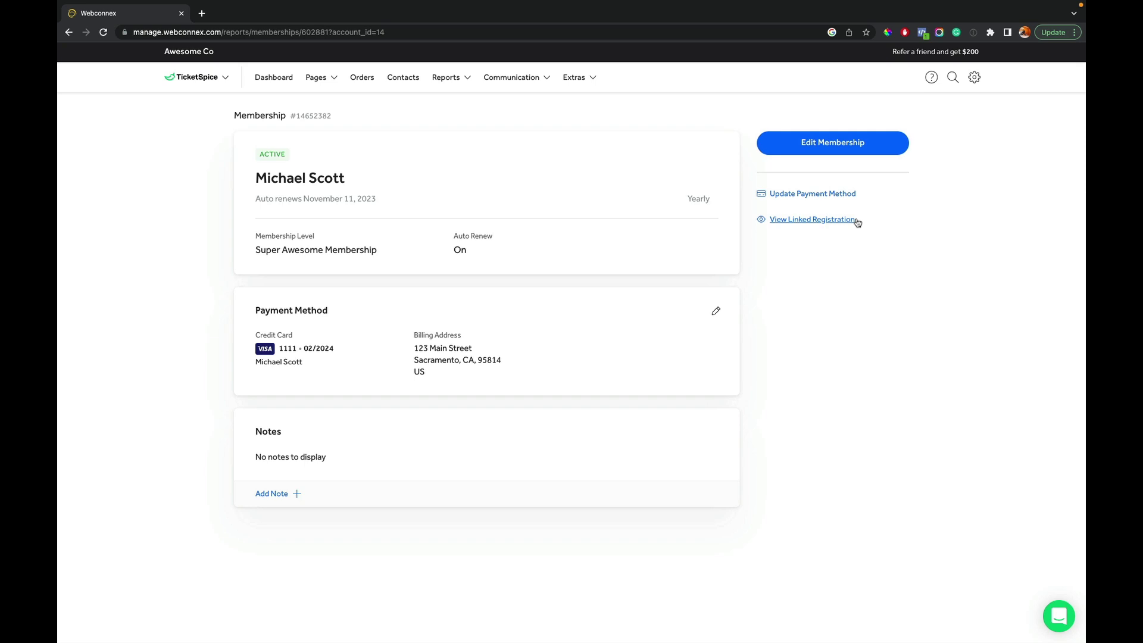
Save the membership unchanged as Active, Super Awesome Membership, auto renew on, then return to the list
click(833, 150)
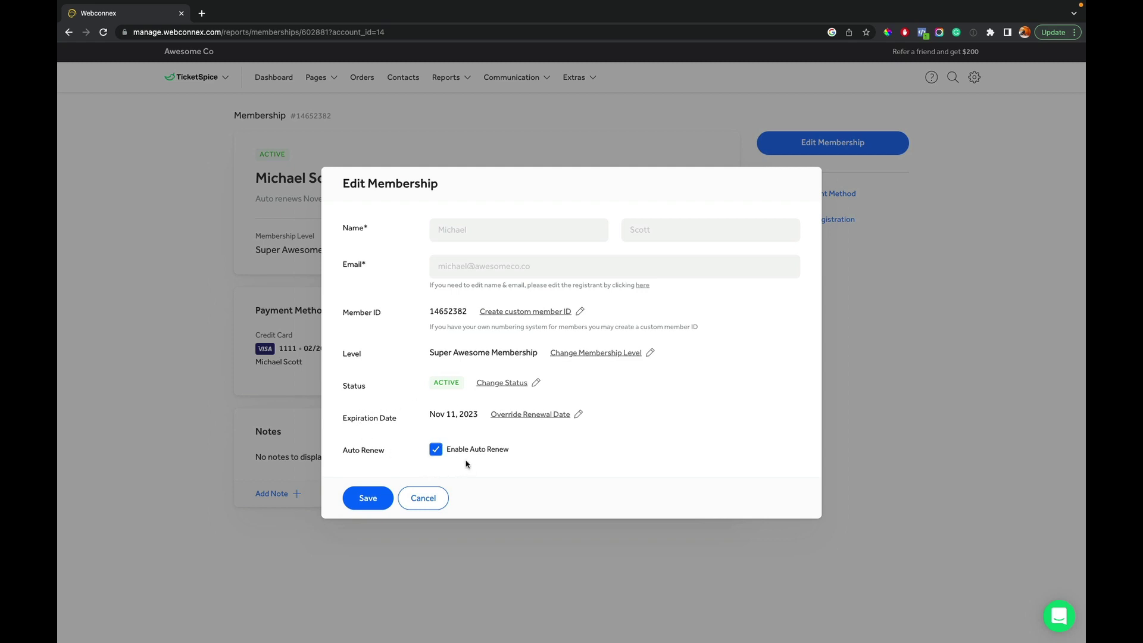
click(387, 498)
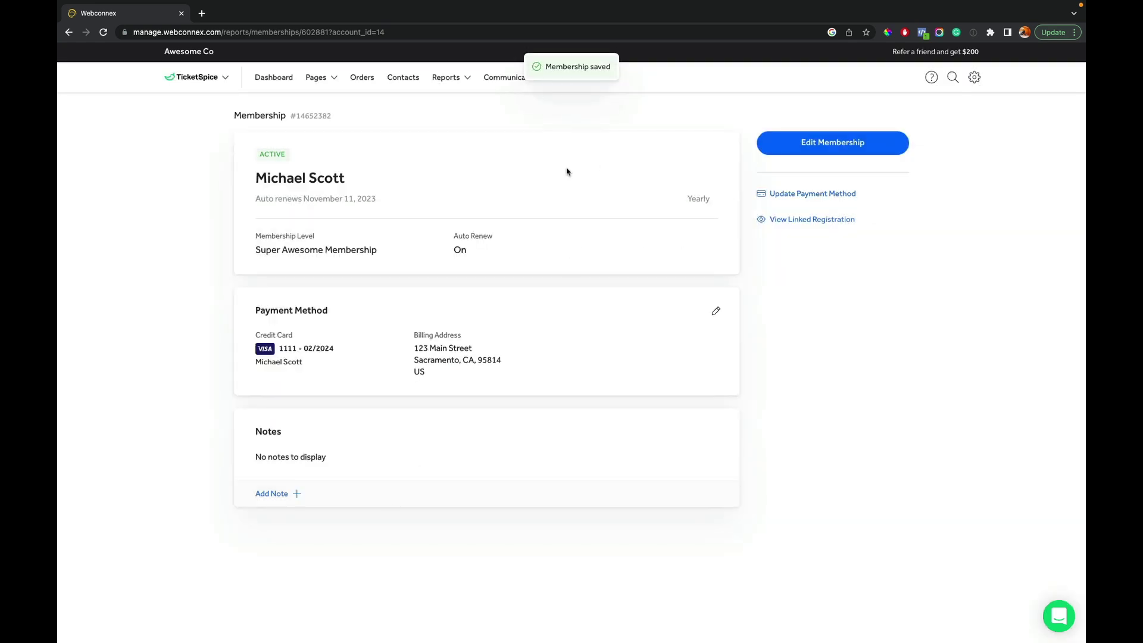
click(69, 32)
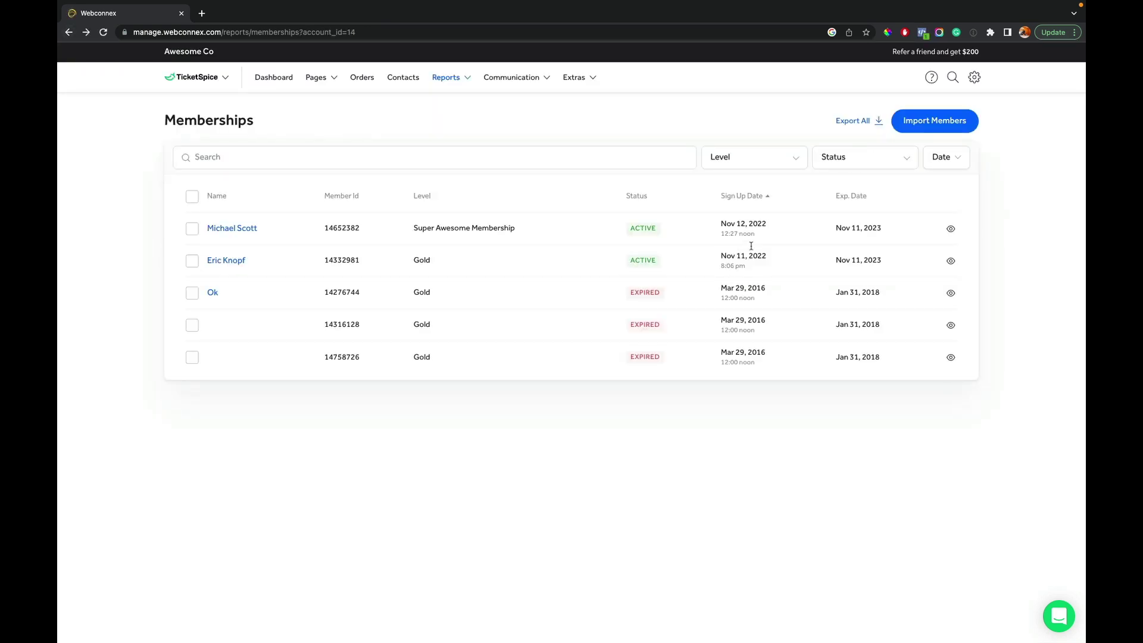
Open Import Members and expand the list of eight required CSV columns
click(950, 127)
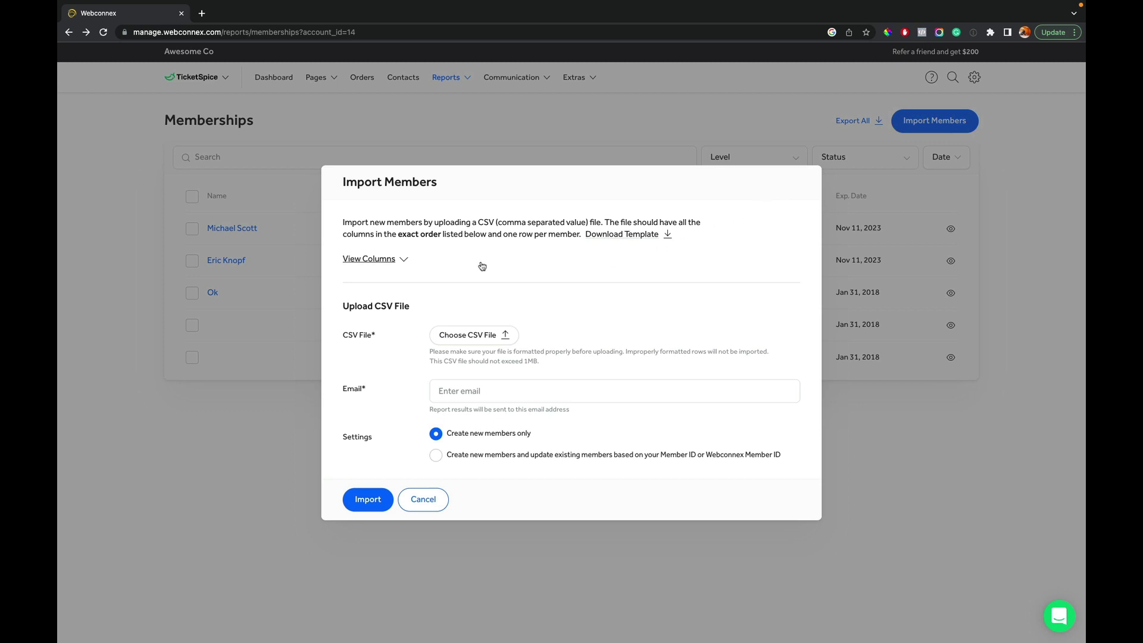
click(407, 261)
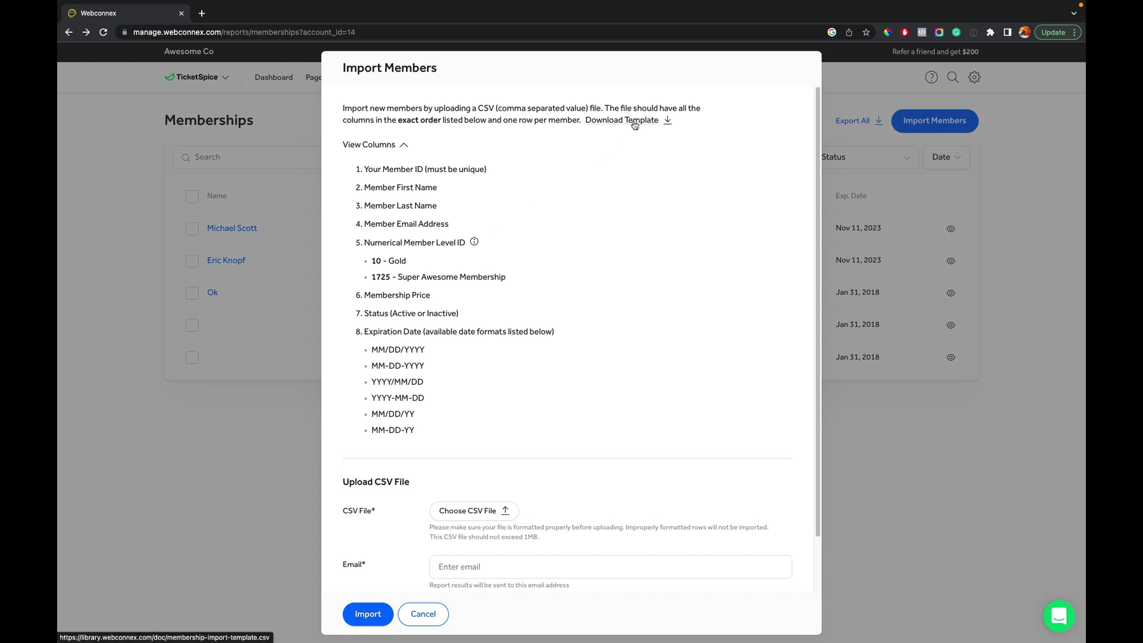
click(96, 22)
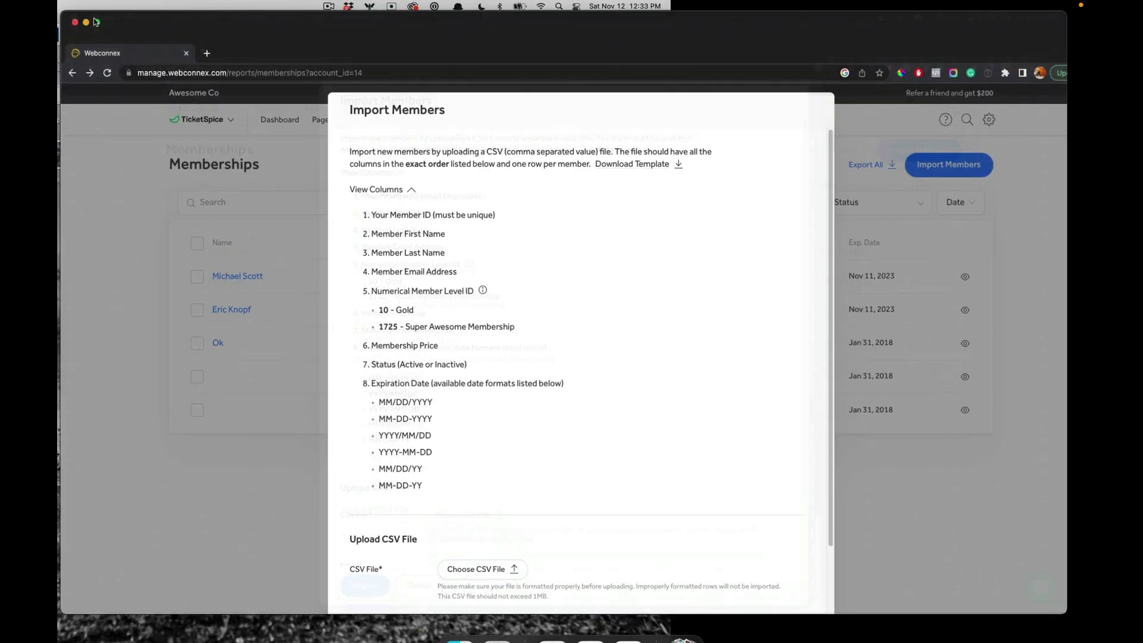
drag(699, 104, 410, 103)
click(425, 250)
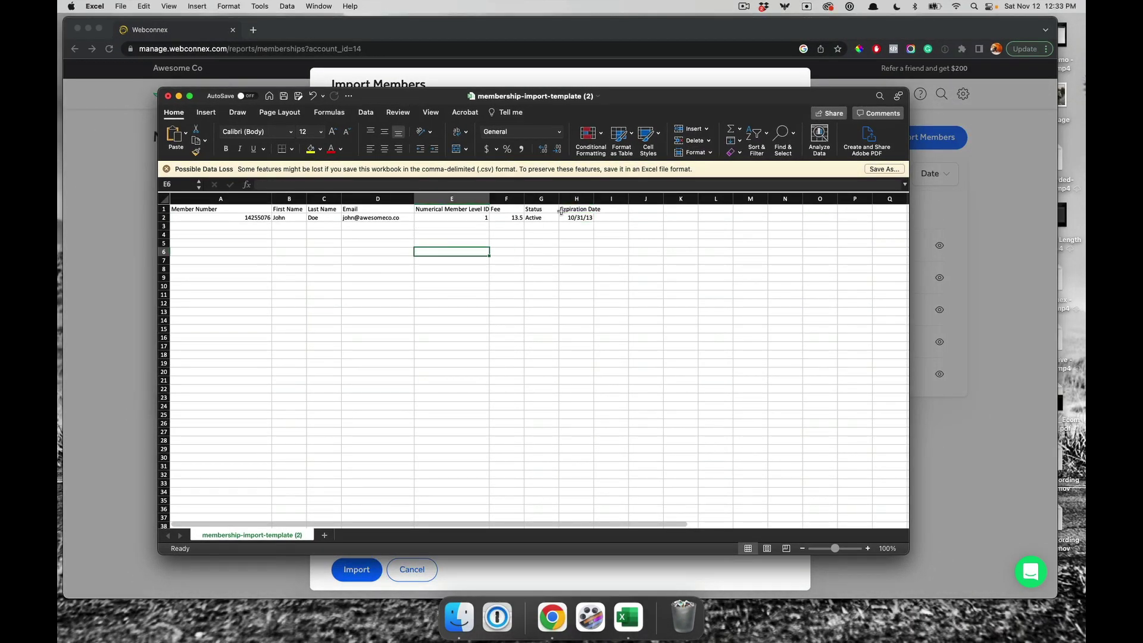
click(247, 217)
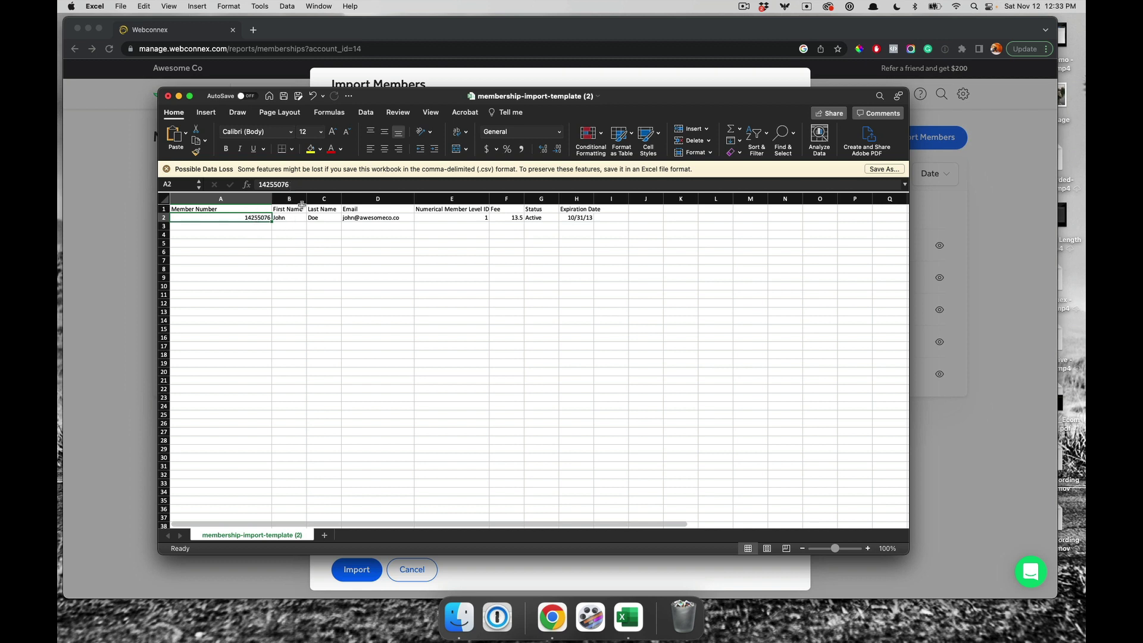
click(447, 217)
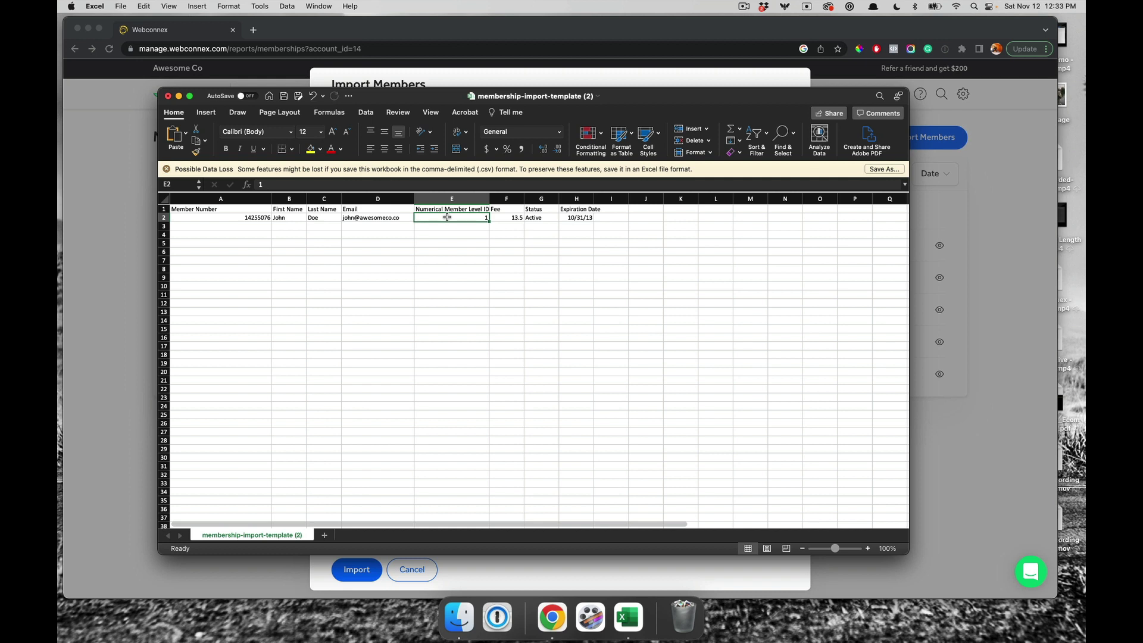
click(511, 217)
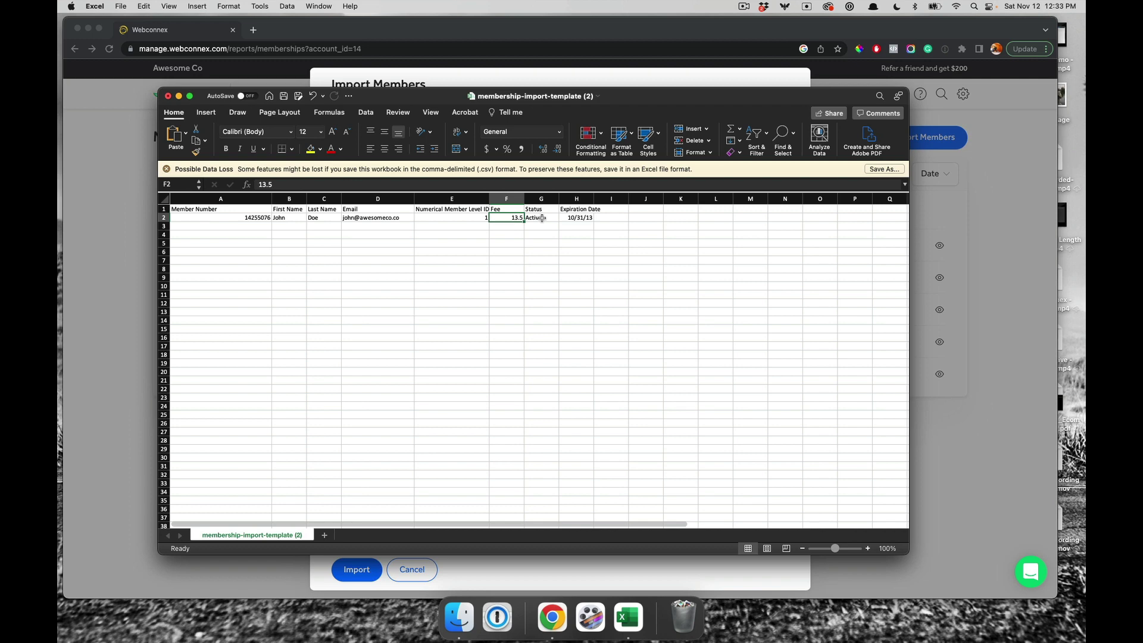
click(542, 218)
click(567, 217)
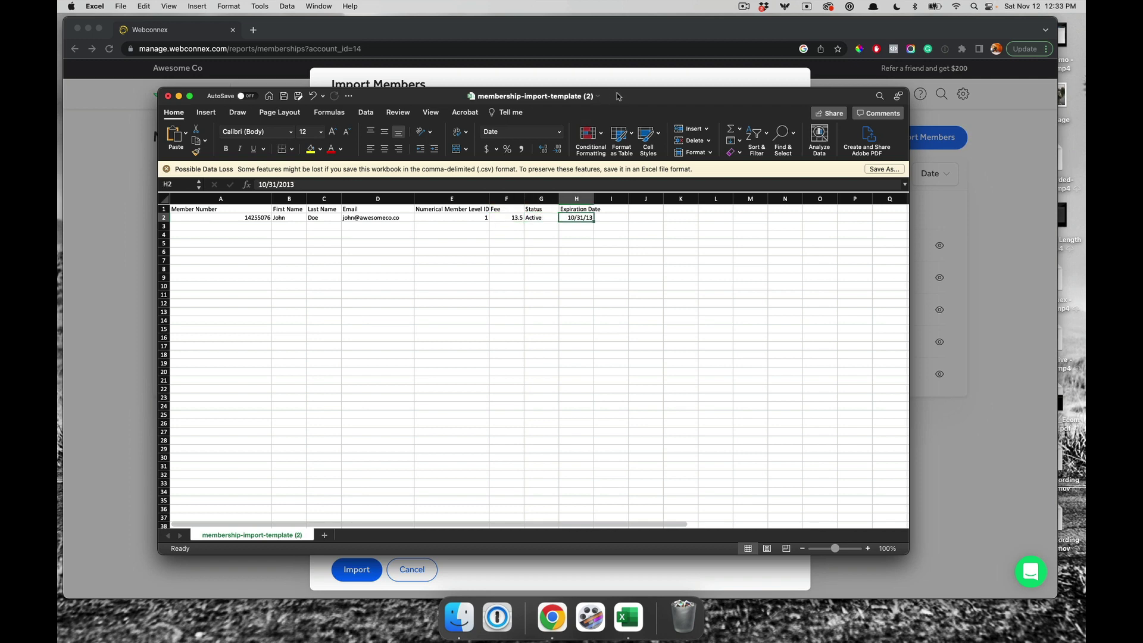
key(super+w)
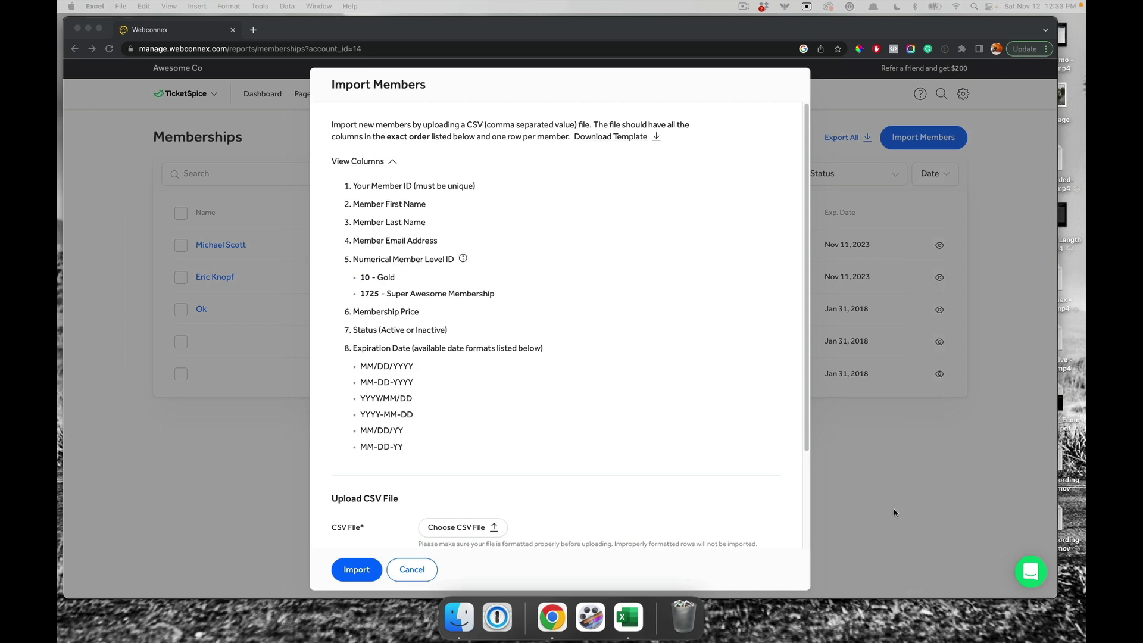
Cancel the CSV file selection and close the Import Members form without importing
click(465, 527)
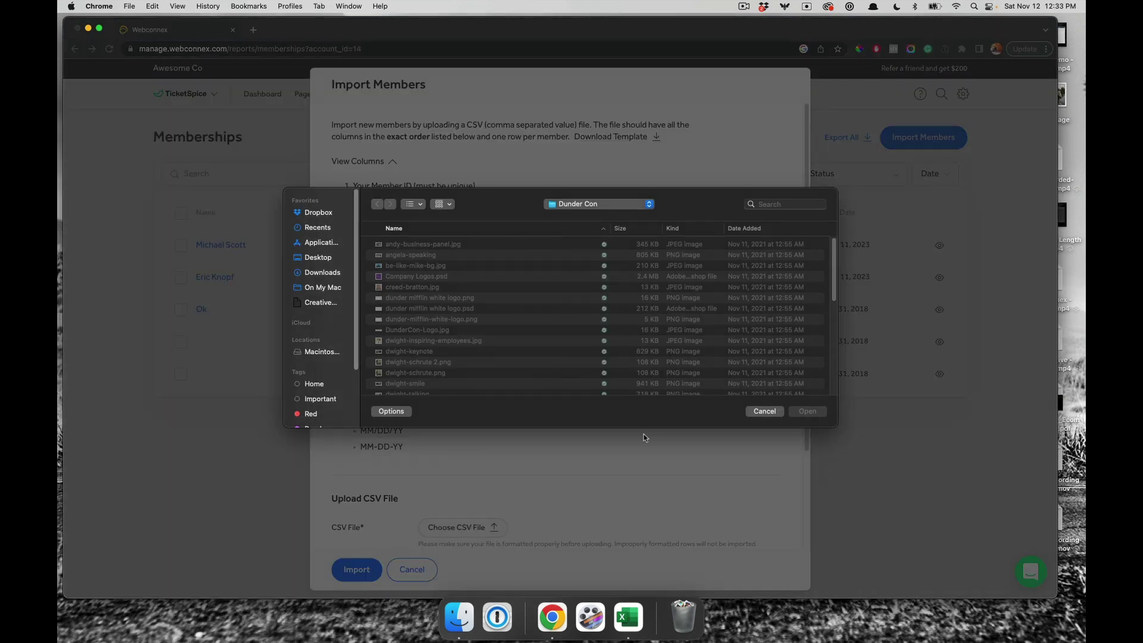
click(771, 415)
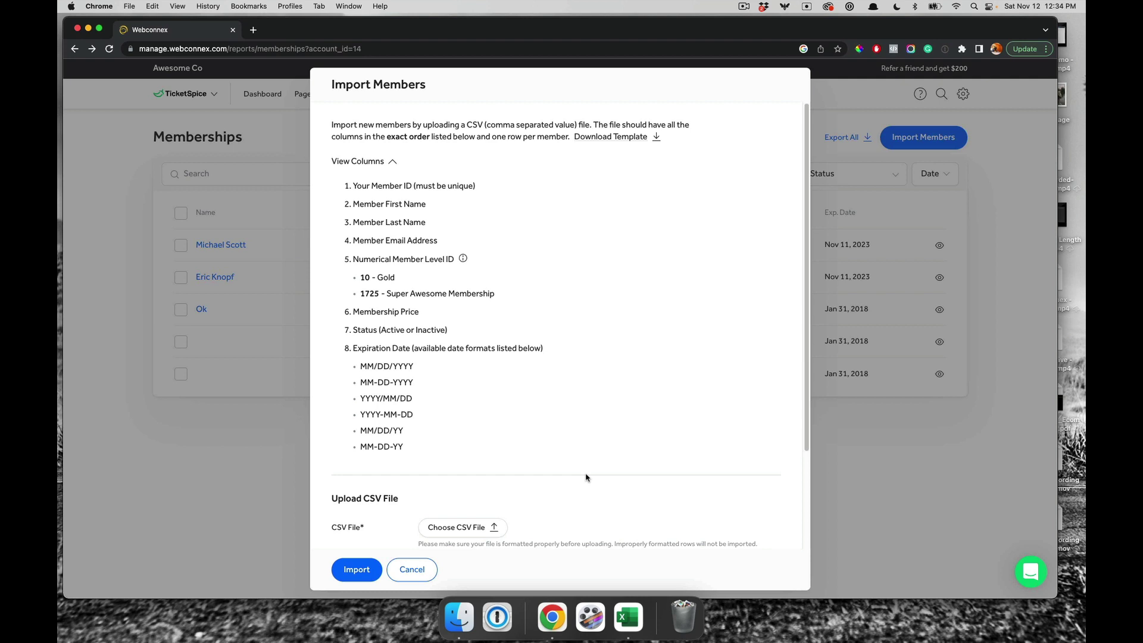
click(411, 569)
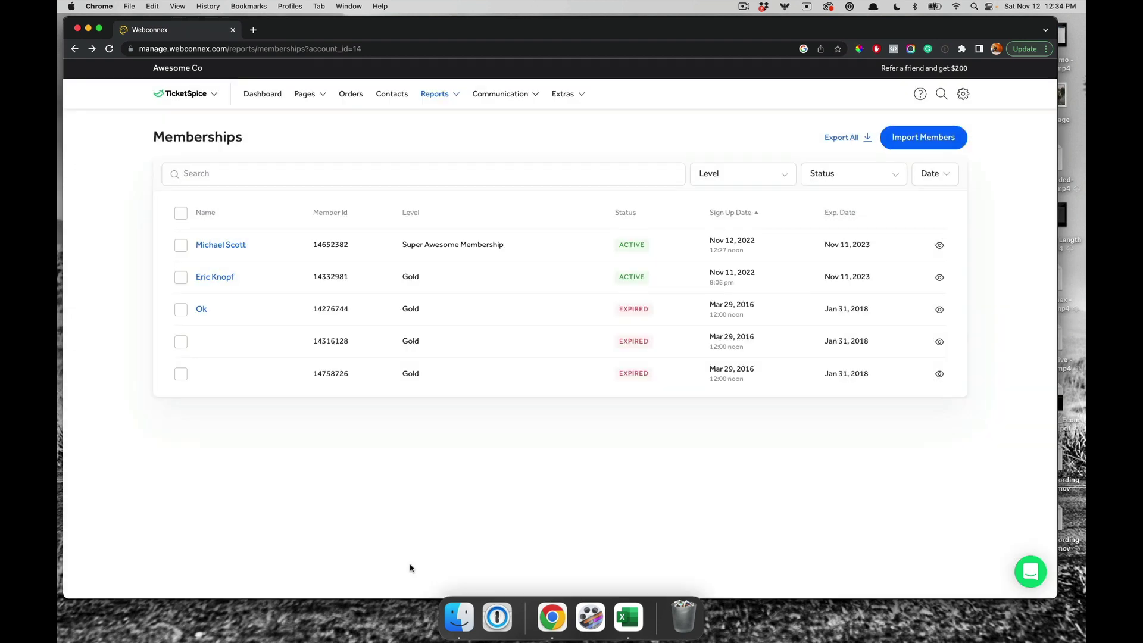